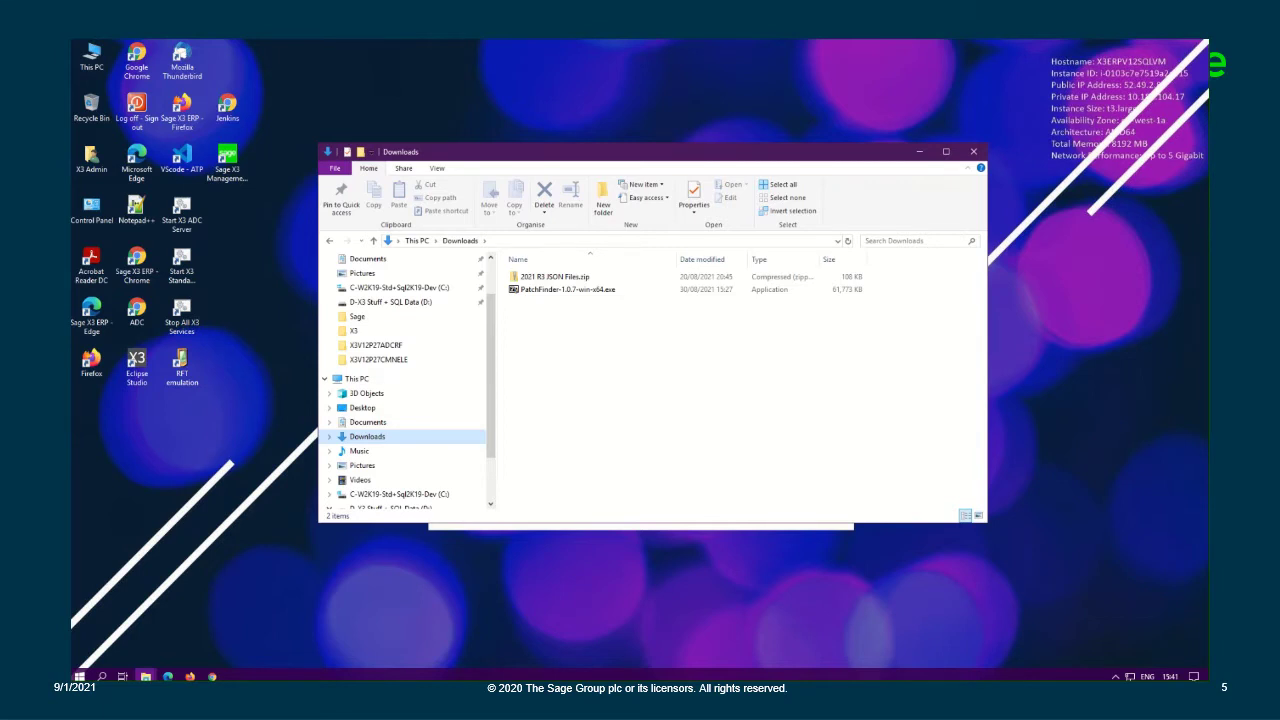
Step: Select PatchFinder-1.0.7-win-x64.exe in Downloads and try running it directly
left_click(585, 289)
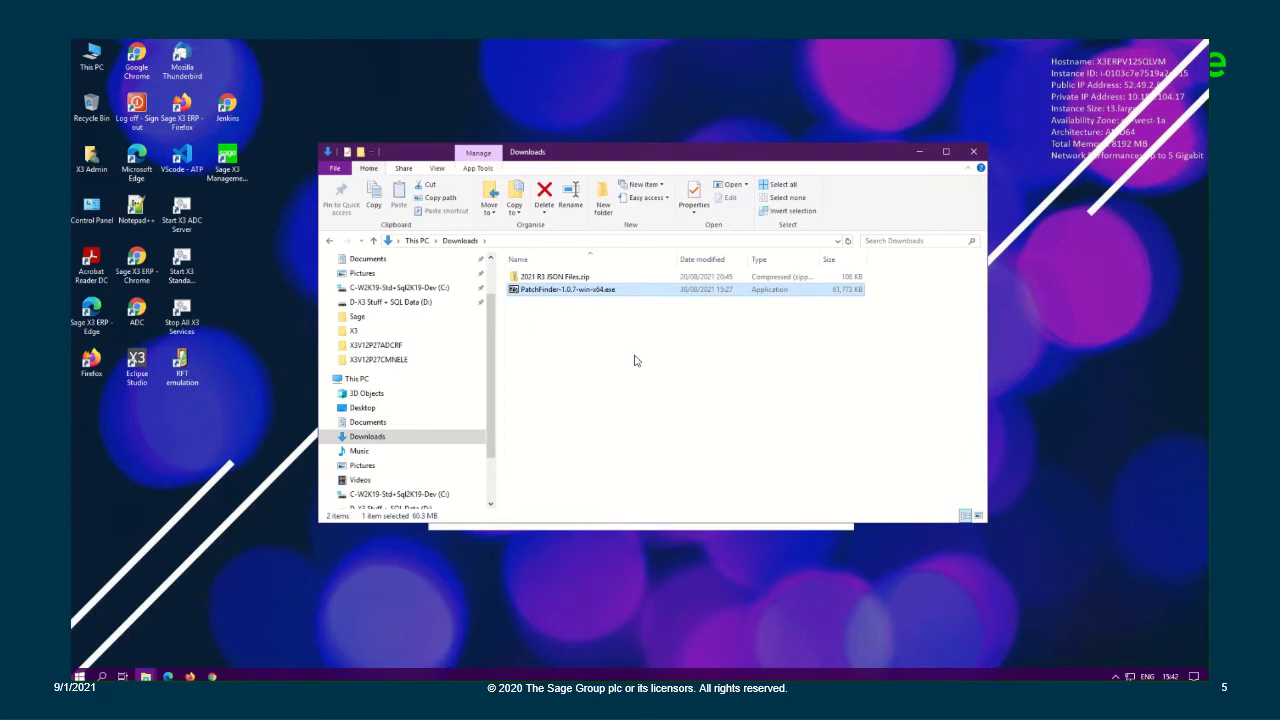
double_click(631, 291)
Step: Use 7-Zip to extract PatchFinder-1.0.7-win-x64.exe into the D:\Sage folder
right_click(631, 290)
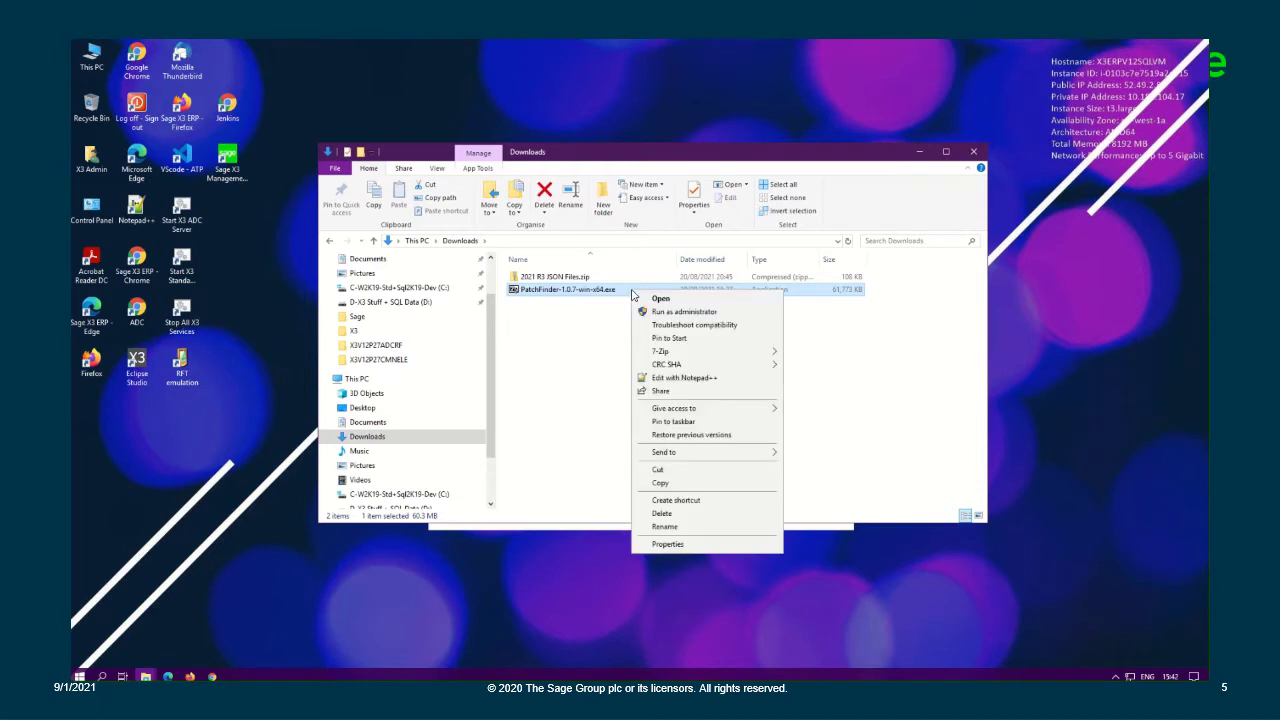
mouse_move(680, 355)
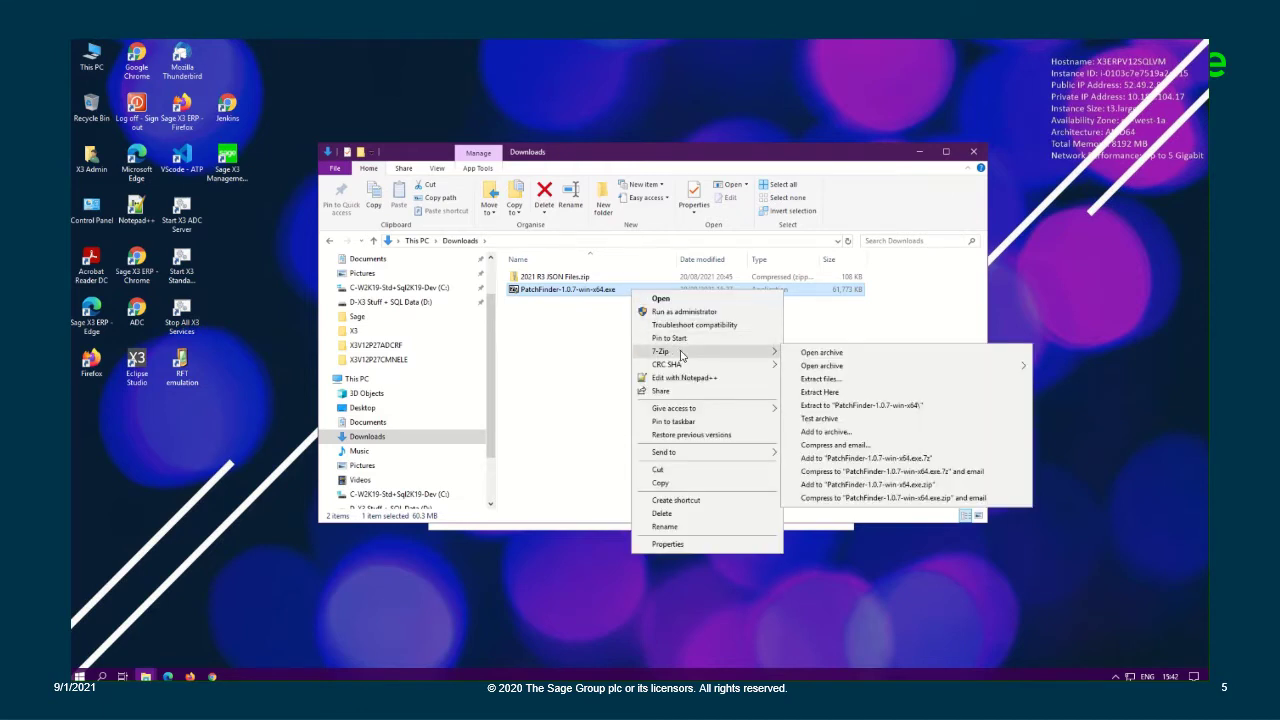
left_click(819, 380)
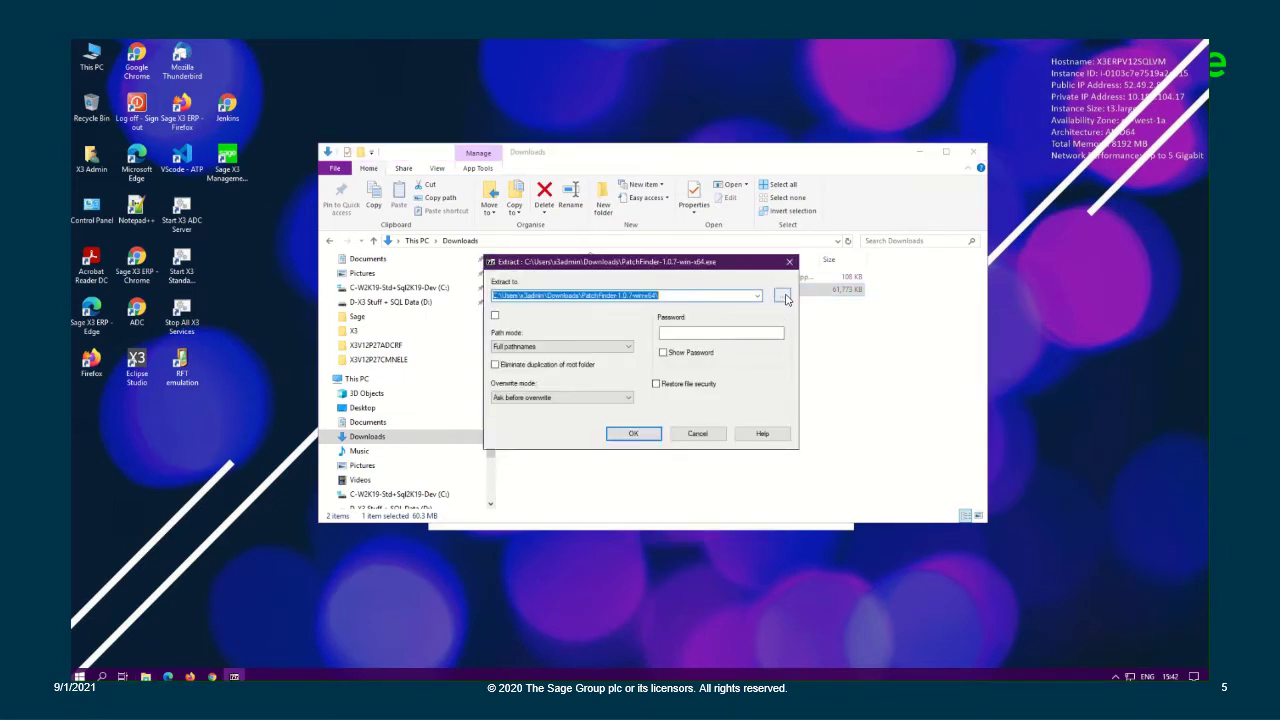
left_click(786, 300)
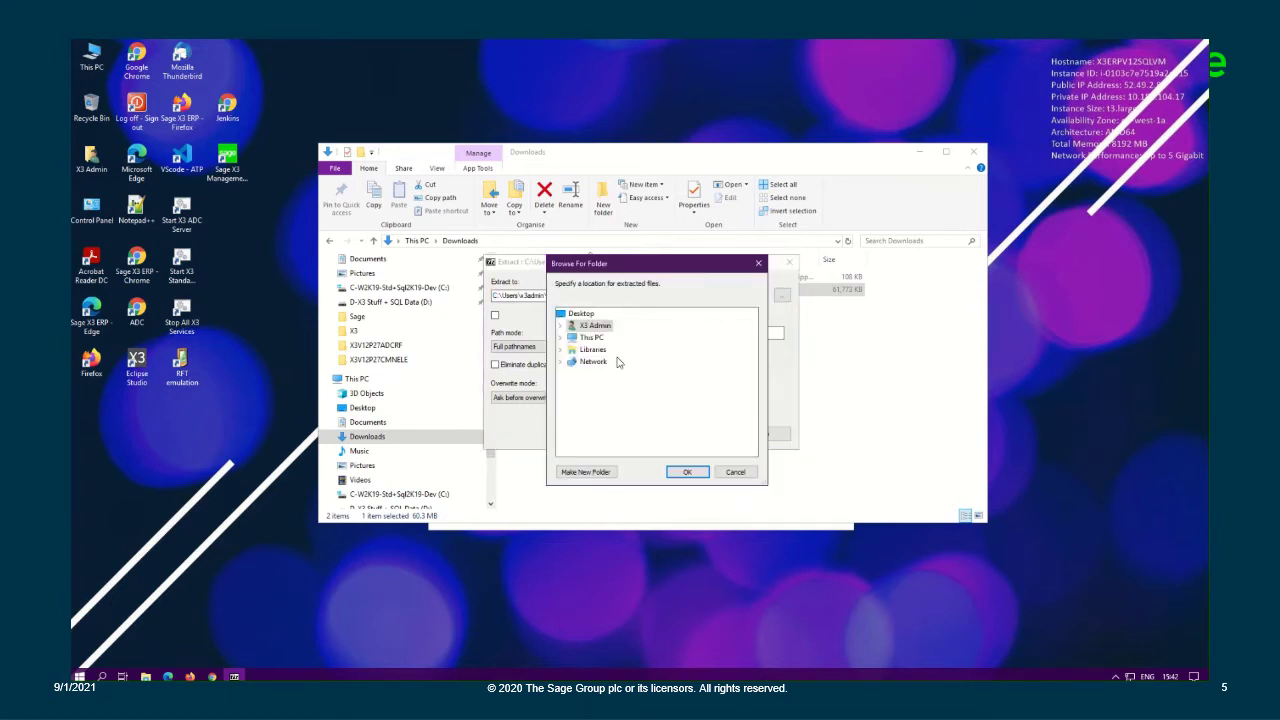
left_click(561, 338)
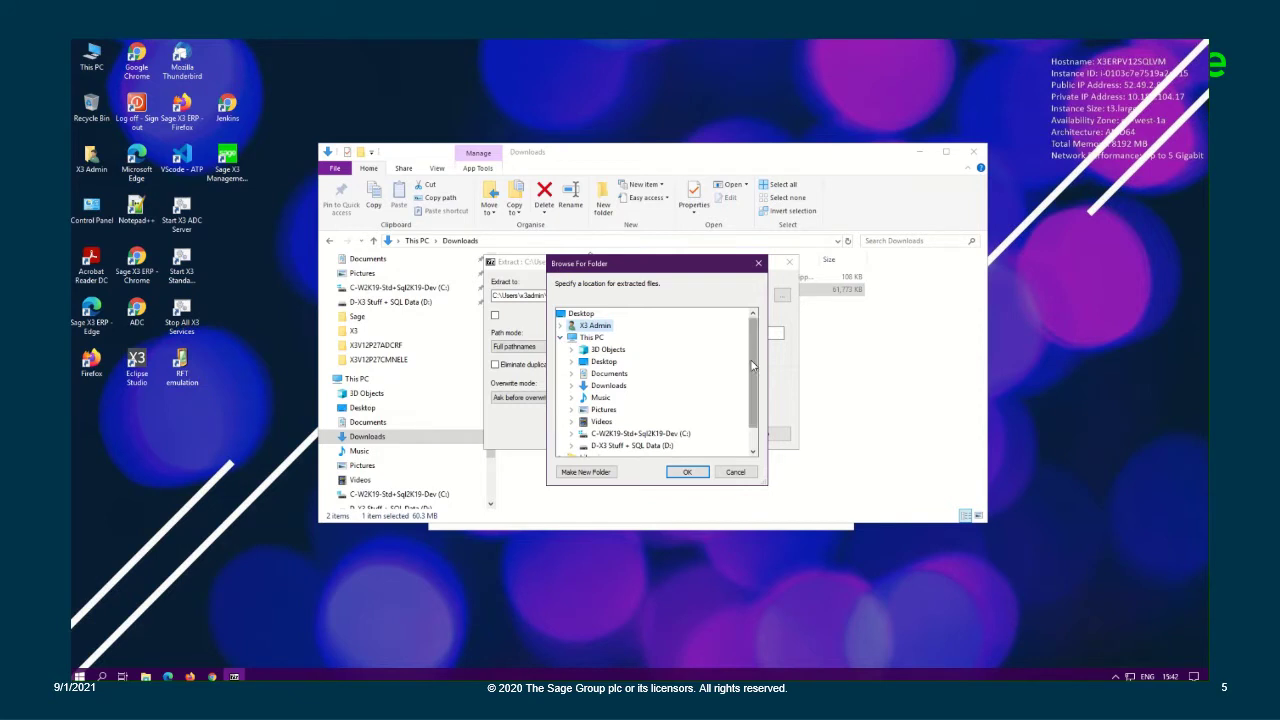
left_click_drag(753, 366, 755, 384)
left_click(571, 422)
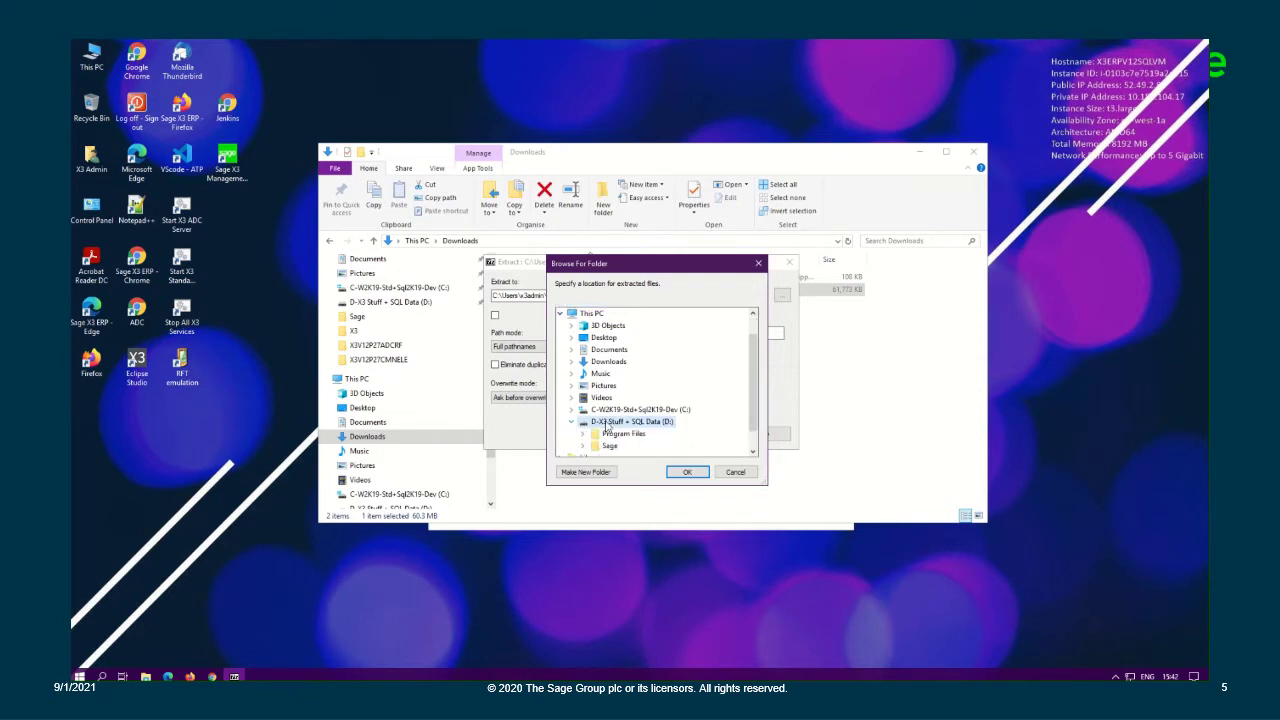
double_click(606, 447)
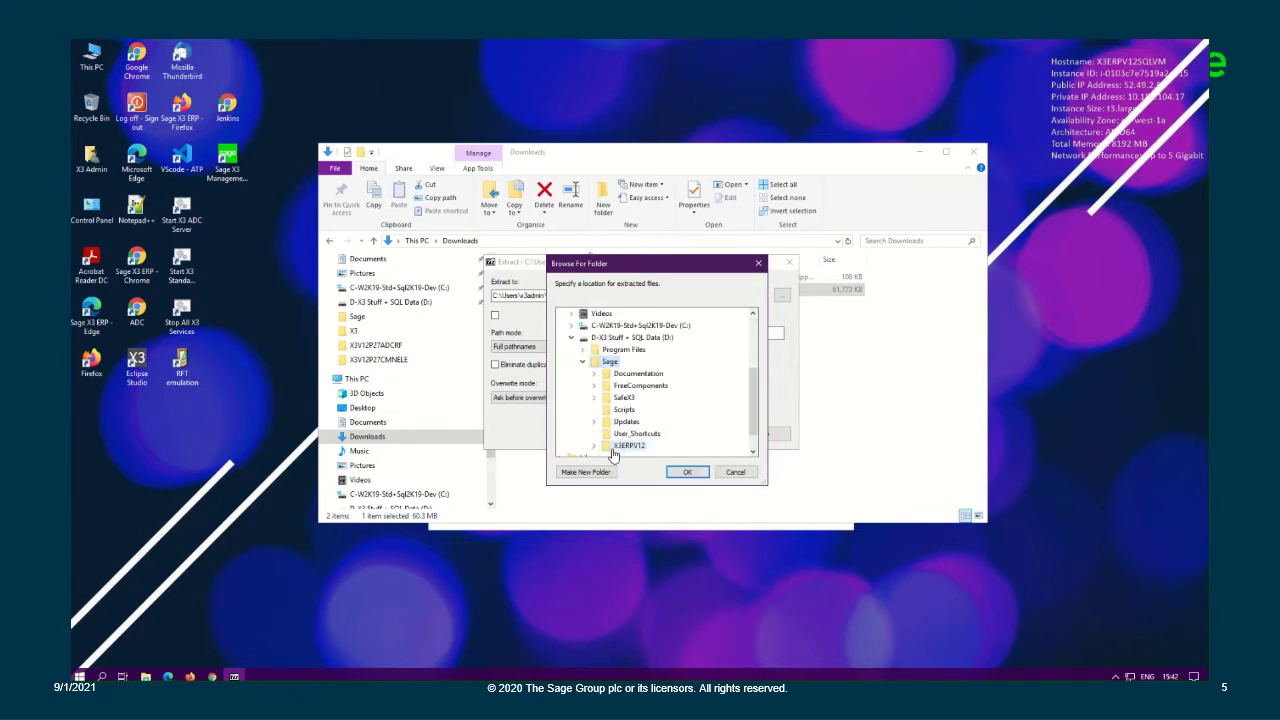
left_click(690, 472)
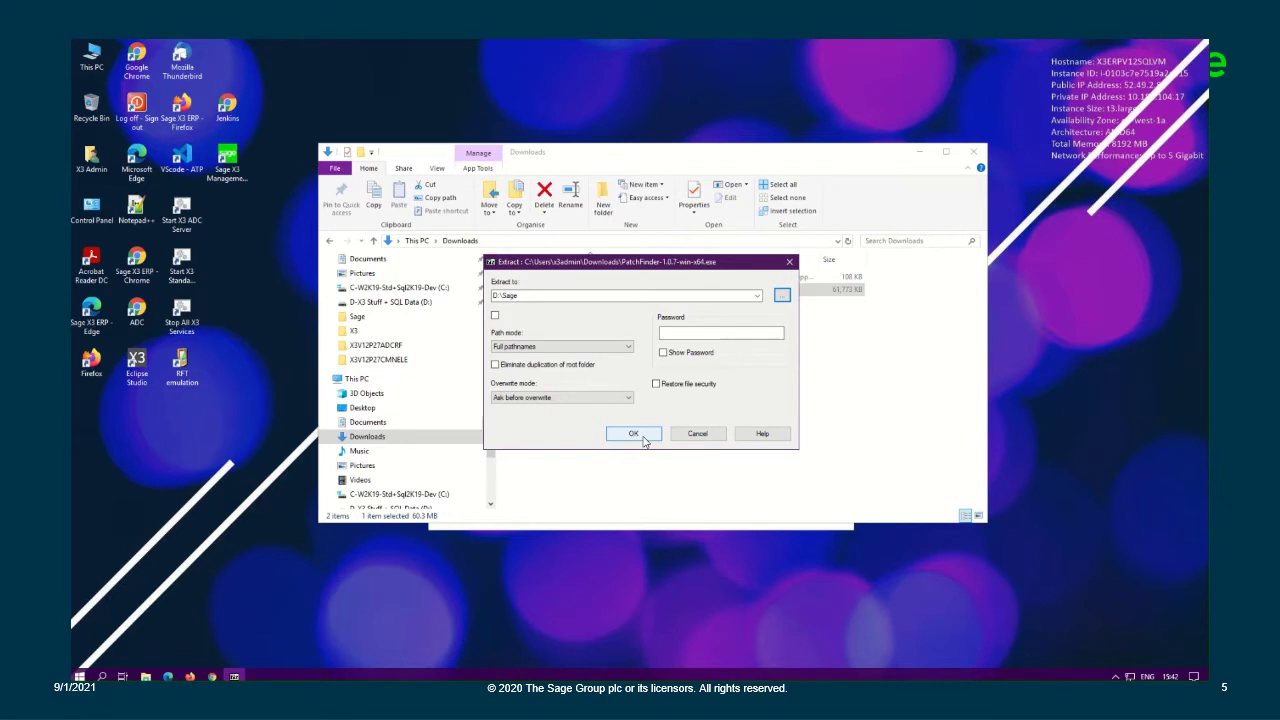
left_click(634, 433)
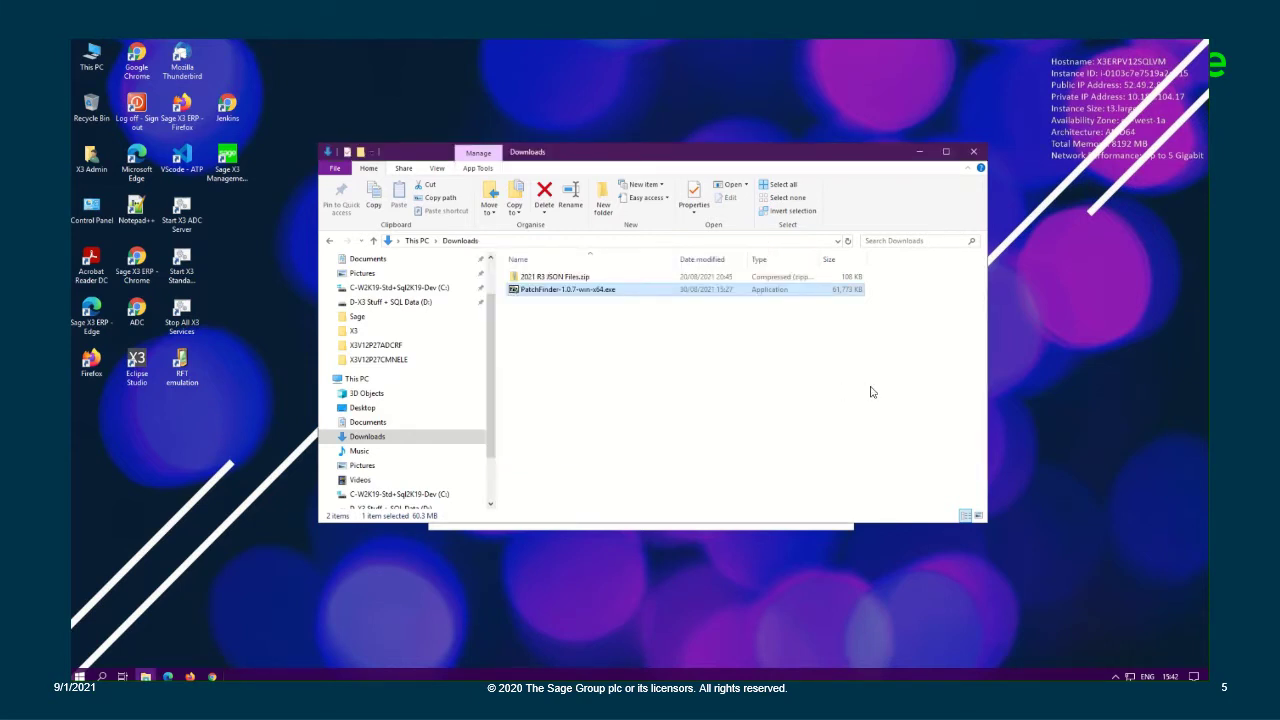
Step: Open D:\Sage\PatchFinder-1.0.7-win-x64 and select X3 PatchFinder.exe at the bottom of the list
scroll(490, 420, "down", 1)
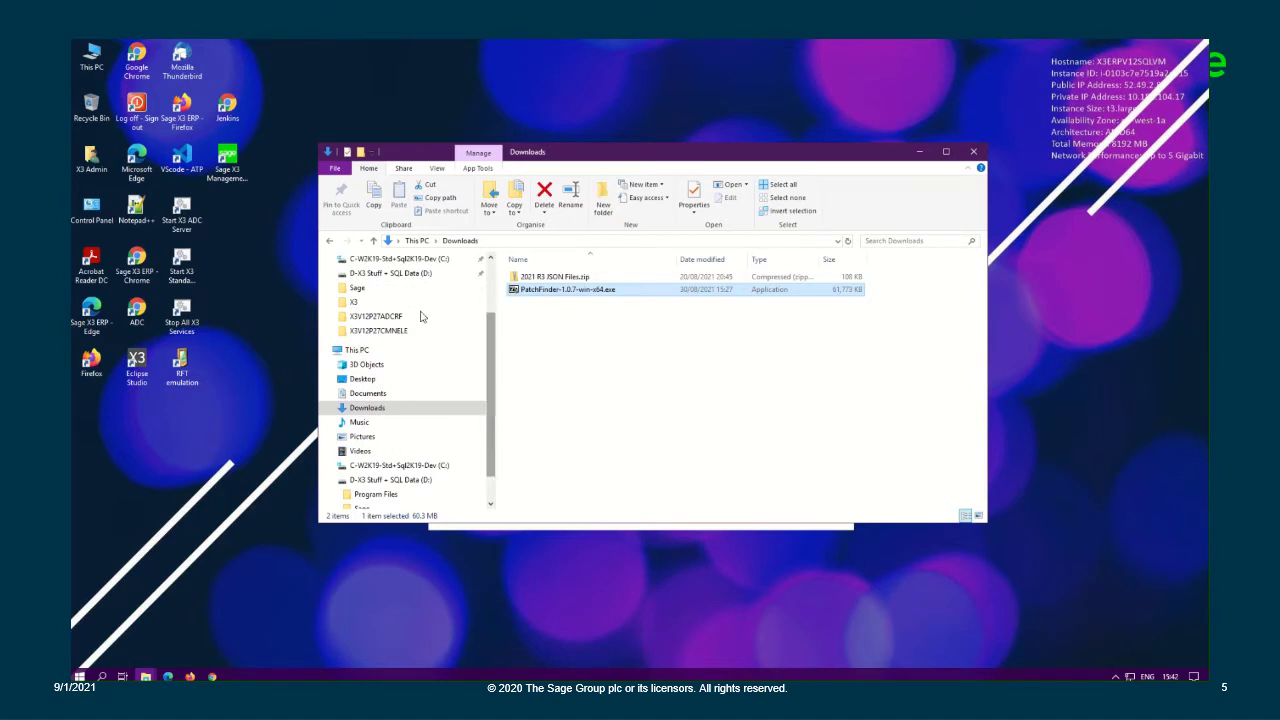
left_click(366, 289)
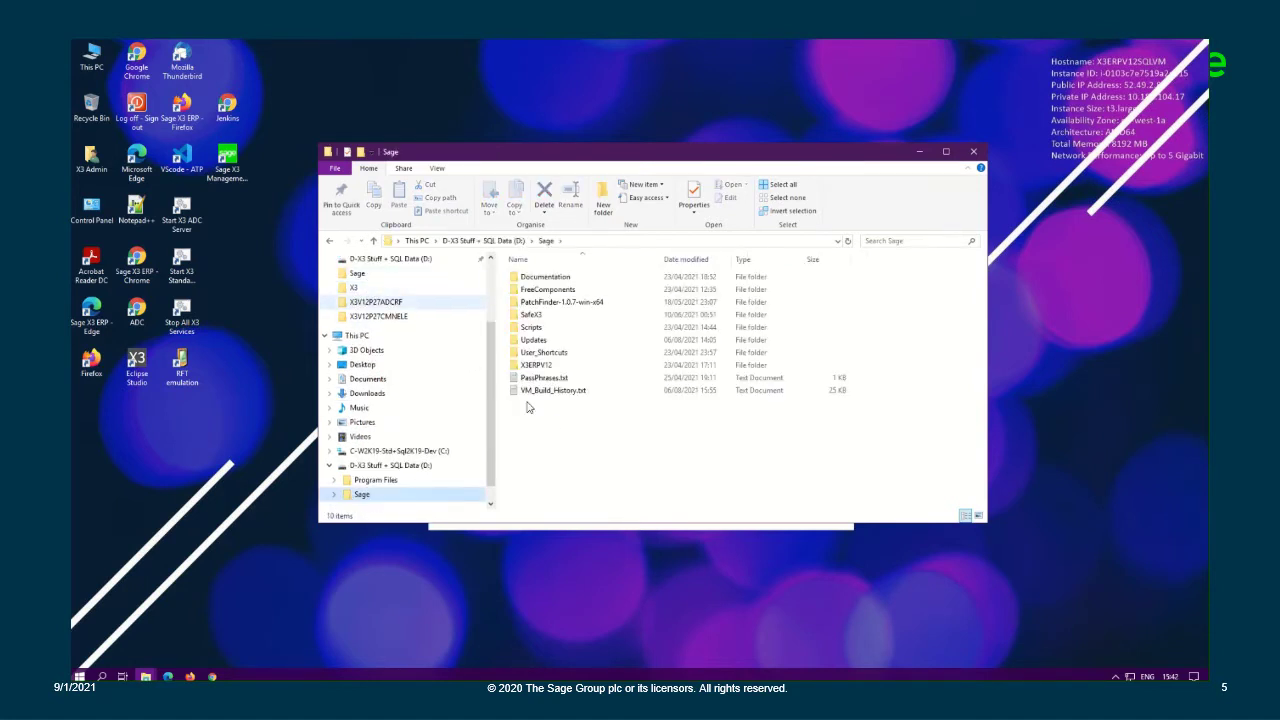
left_click(606, 308)
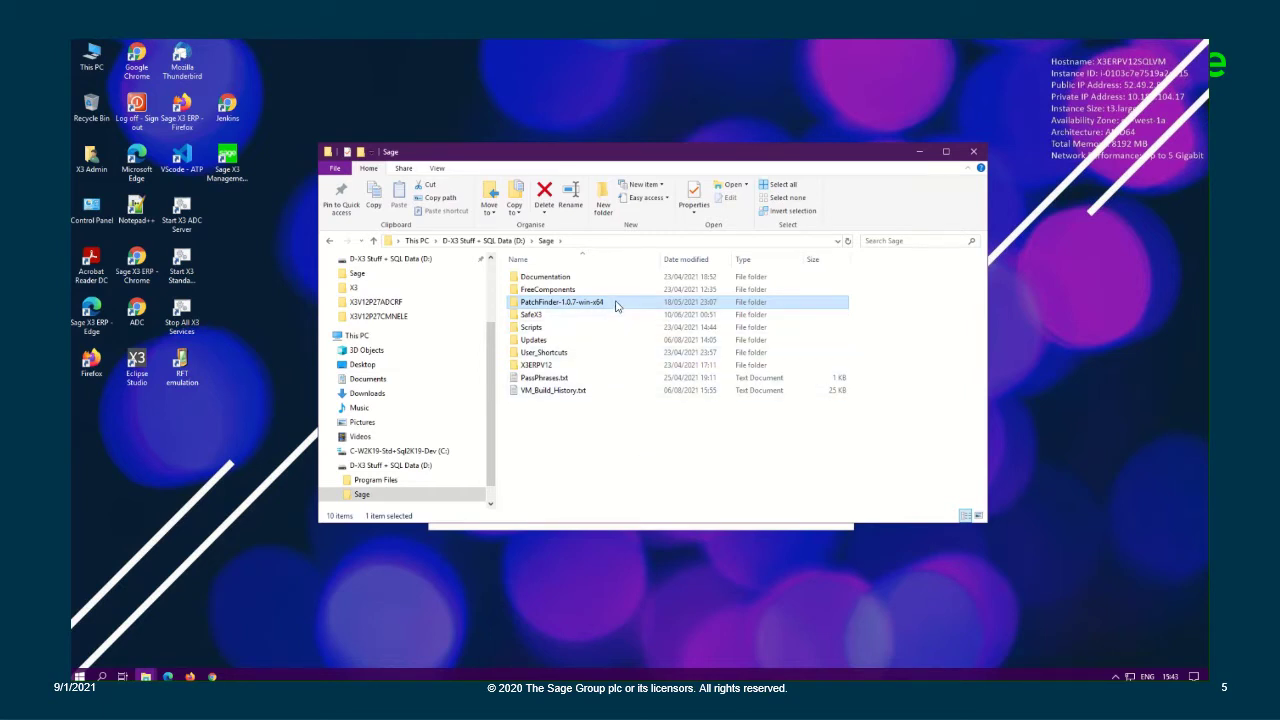
double_click(616, 307)
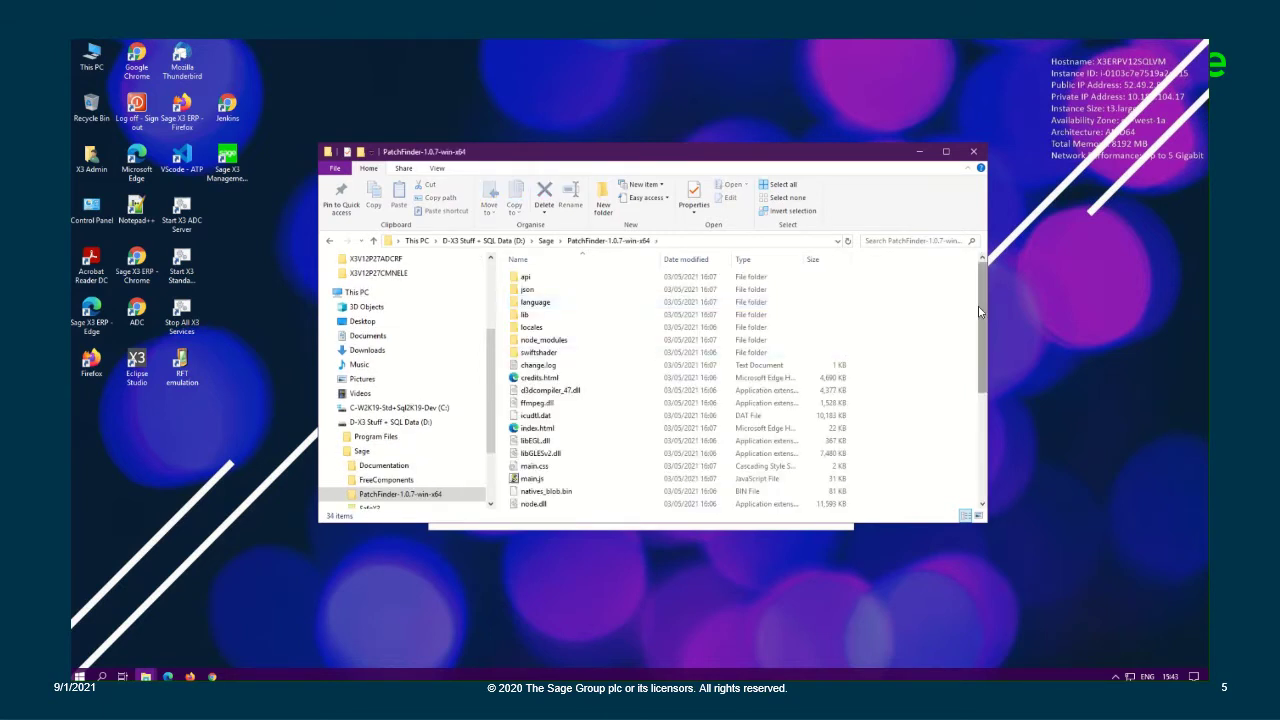
left_click_drag(980, 313, 978, 453)
left_click(612, 502)
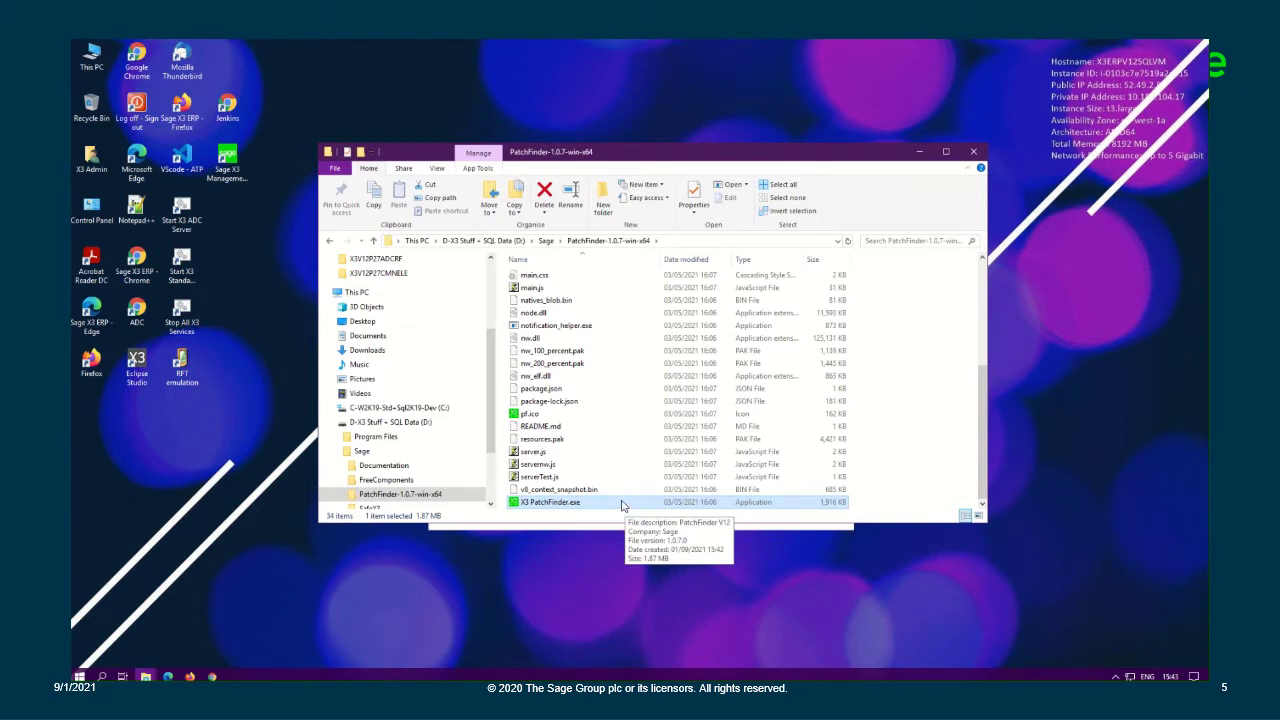
Step: Send X3 PatchFinder.exe to the desktop as a shortcut, then minimize Explorer and select it
right_click(619, 505)
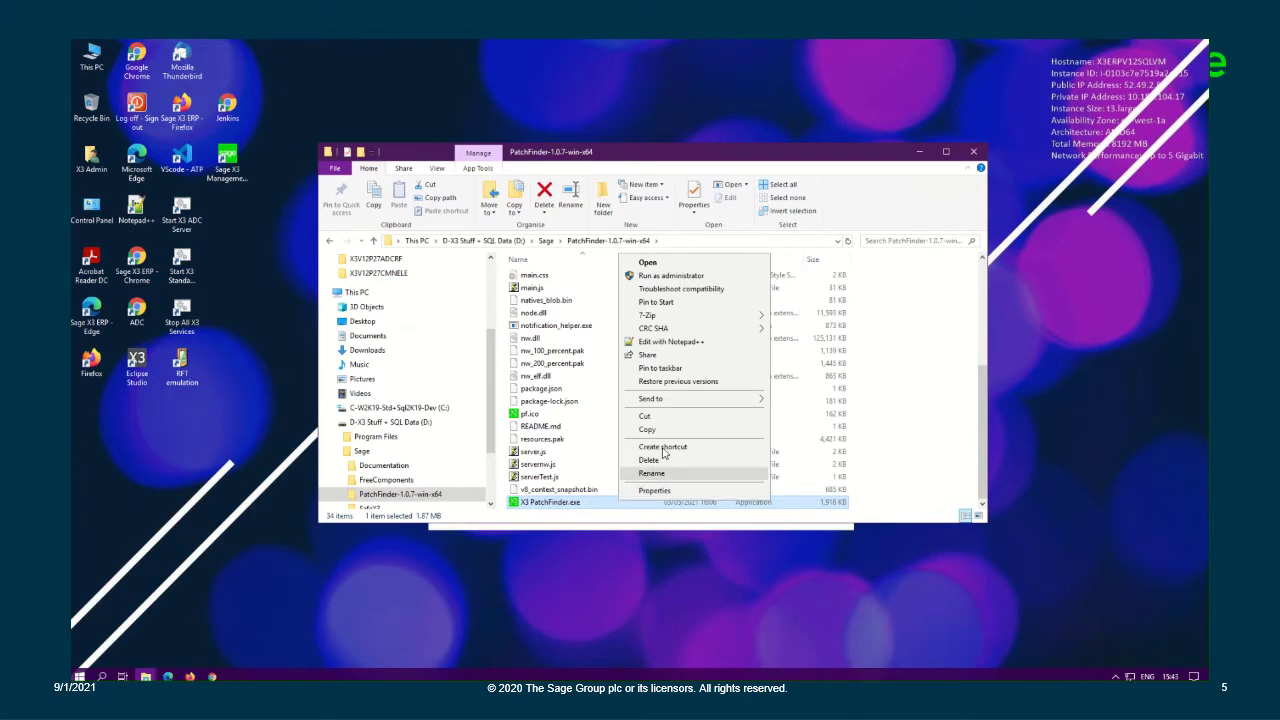
mouse_move(696, 404)
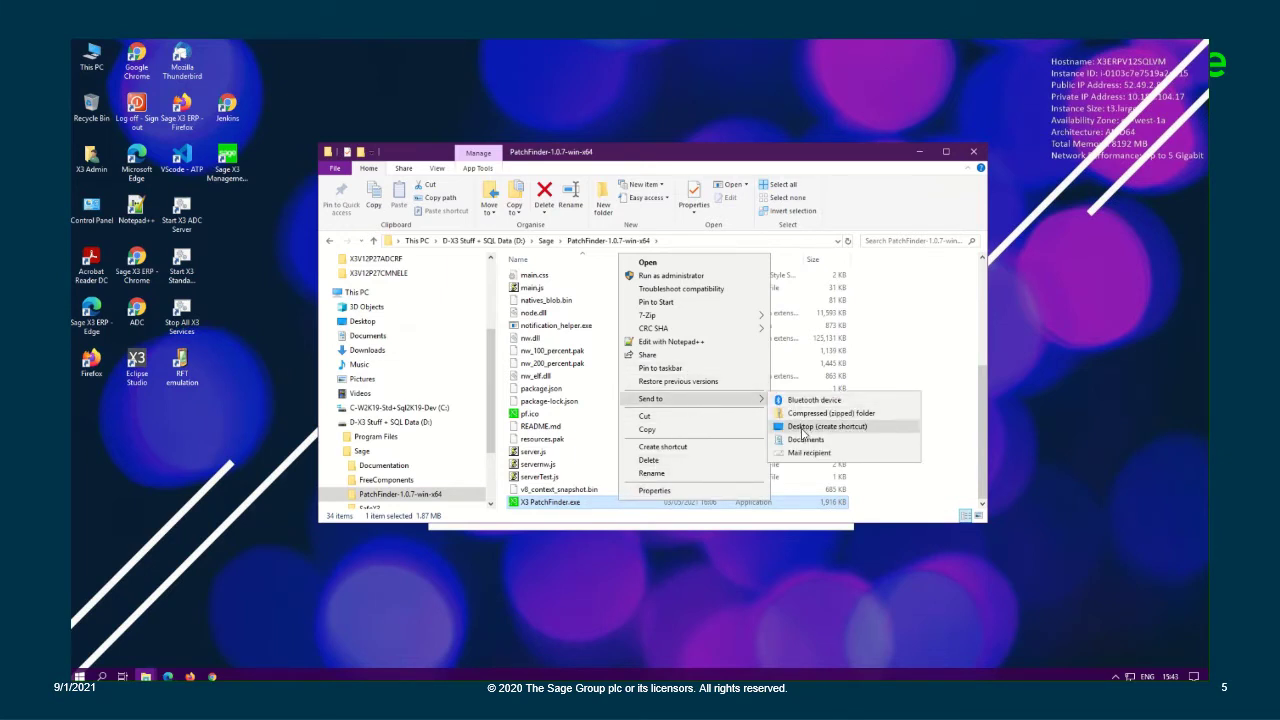
left_click(880, 431)
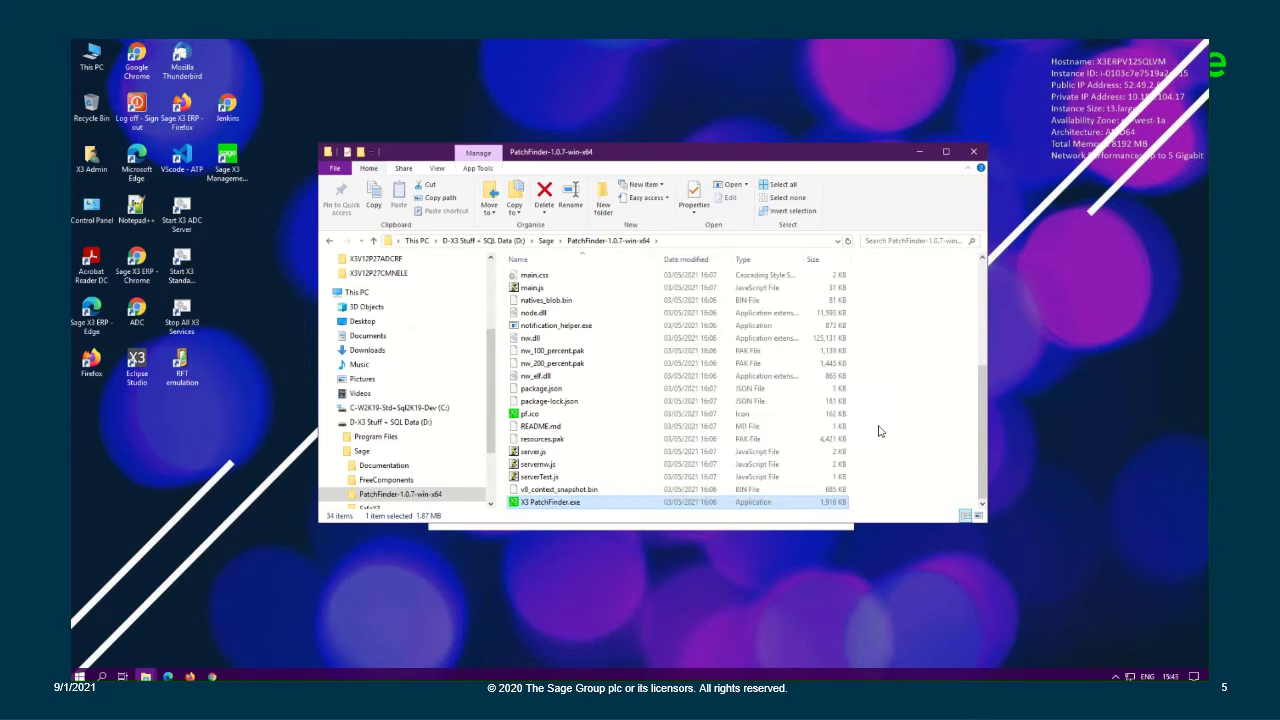
left_click(921, 152)
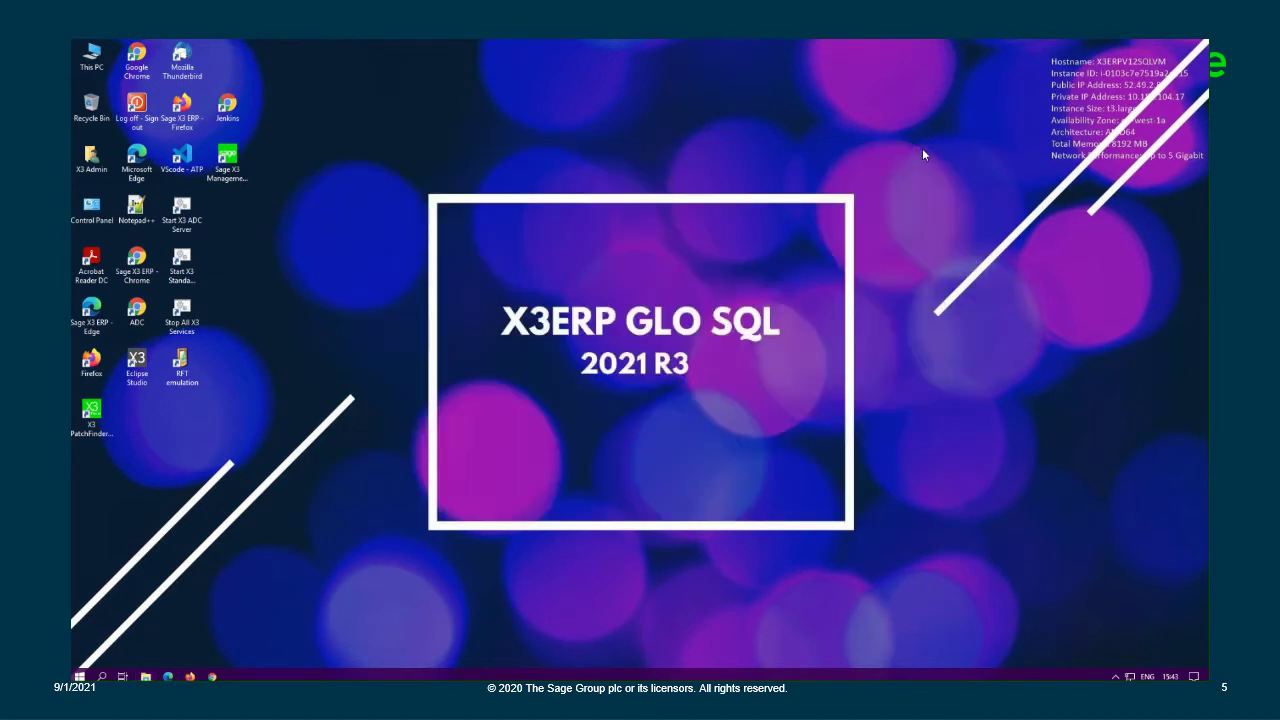
left_click(93, 418)
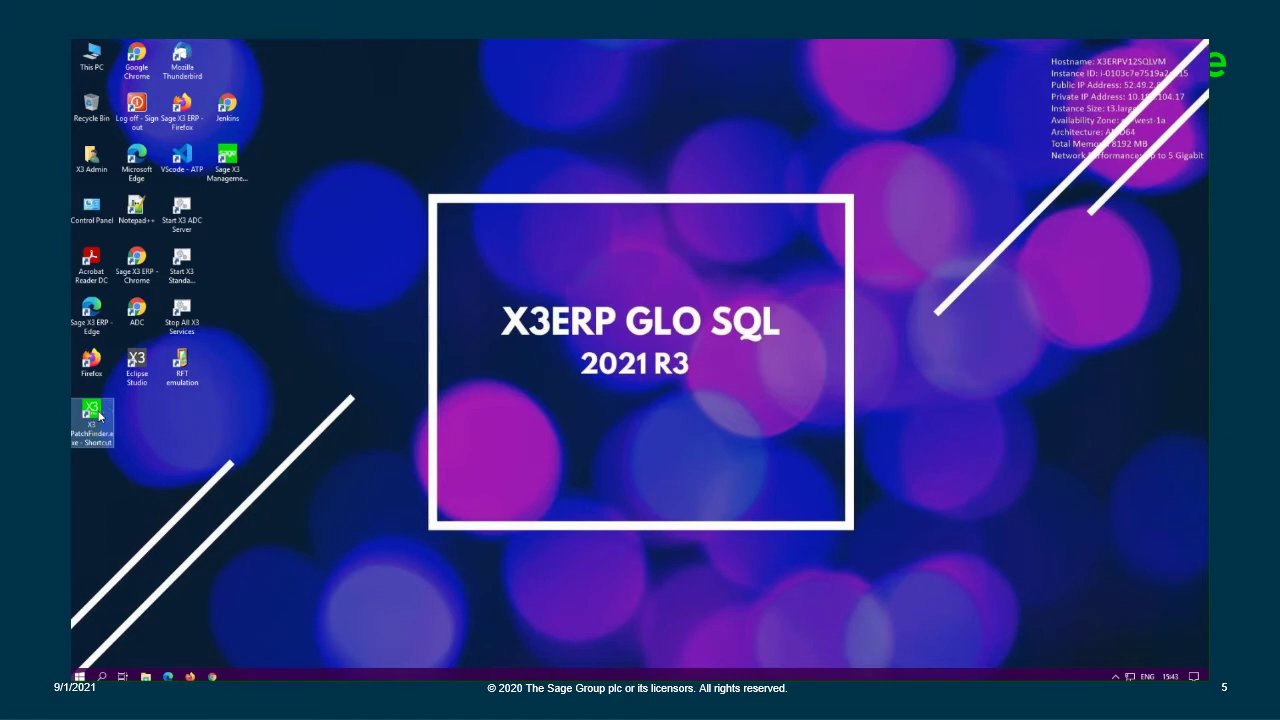
double_click(99, 415)
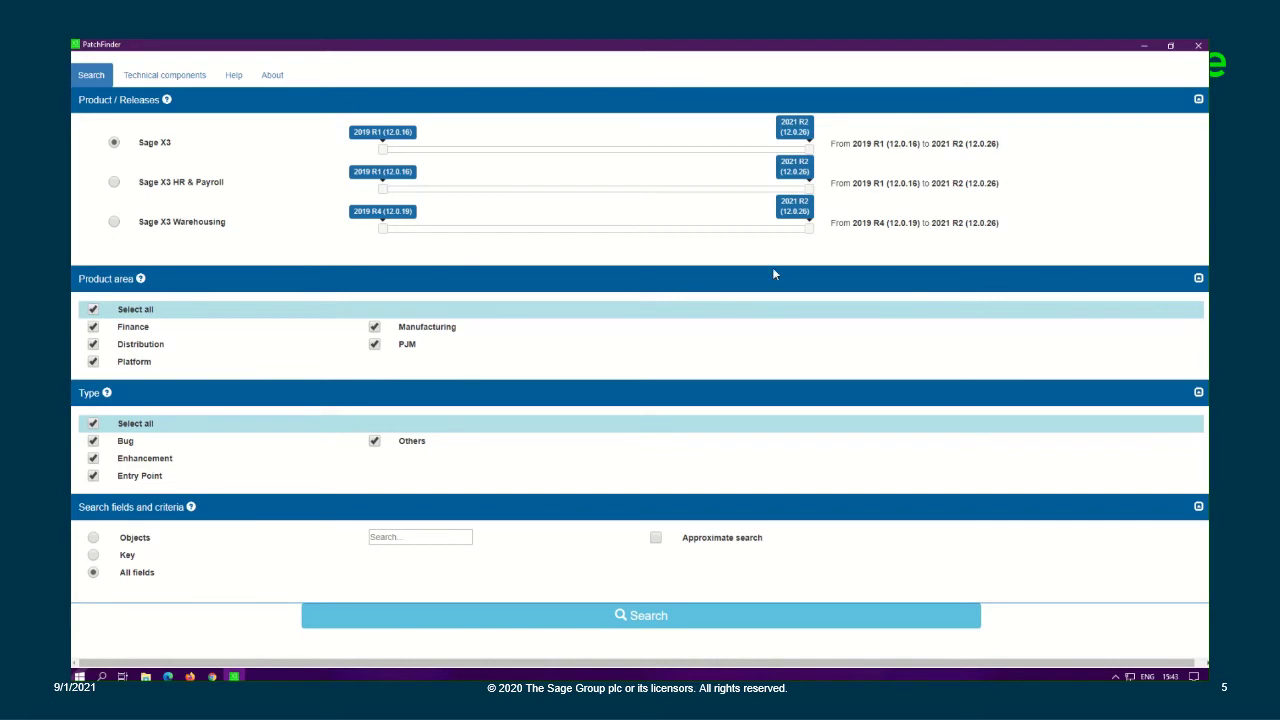
left_click(170, 83)
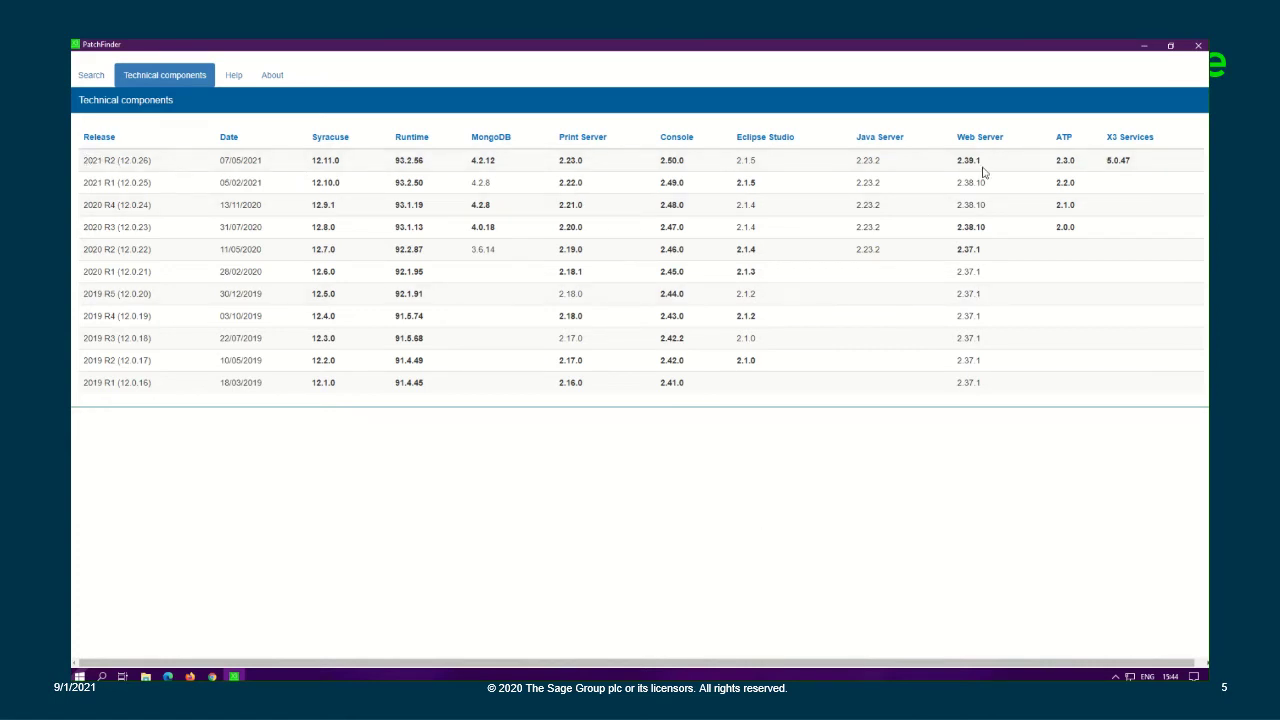
Step: Close X3 PatchFinder and restore the PatchFinder folder window in File Explorer
left_click(1199, 46)
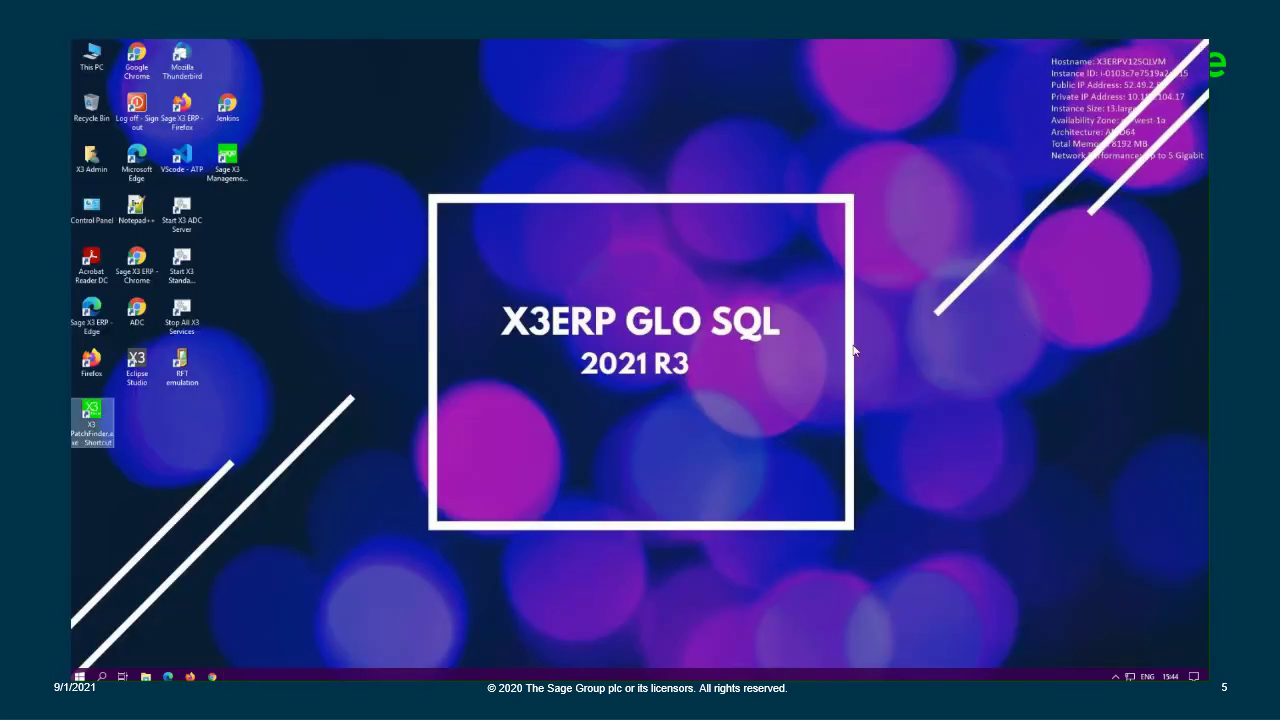
left_click(145, 676)
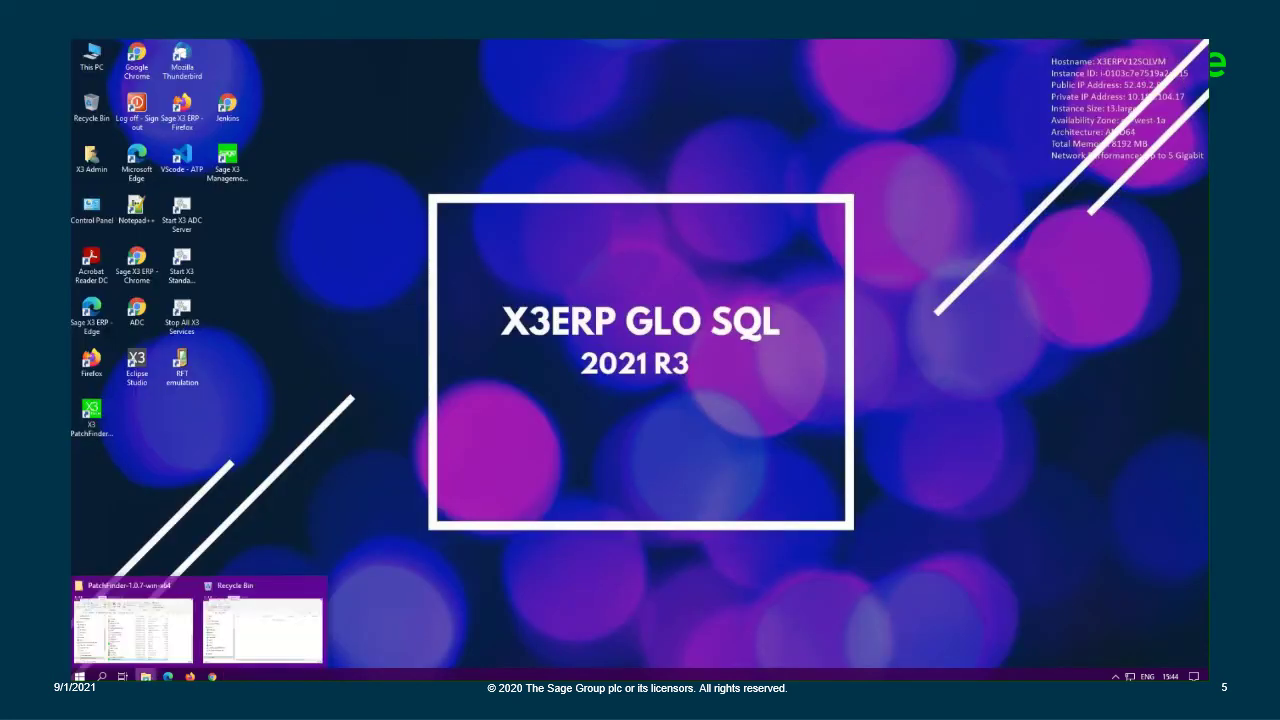
left_click(137, 622)
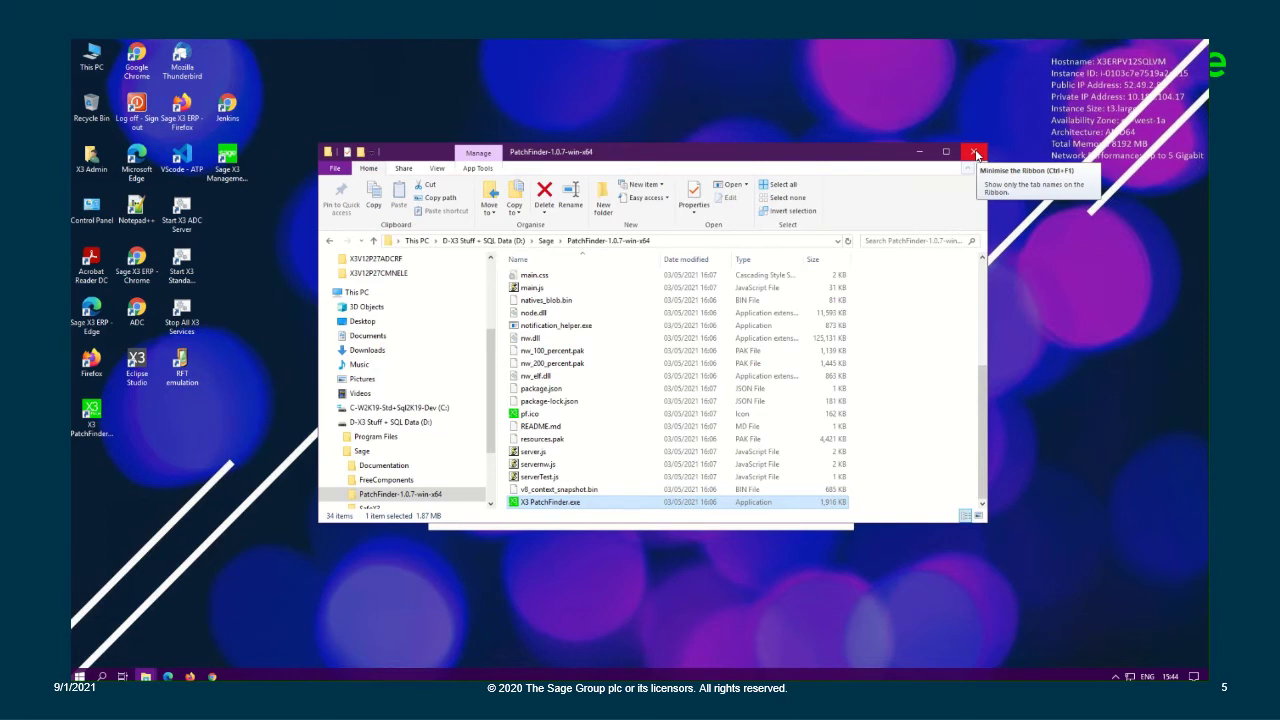
Step: Go to Downloads, select 2021 R3 JSON Files.zip, then select the desktop PatchFinder shortcut
left_click_drag(986, 428, 985, 264)
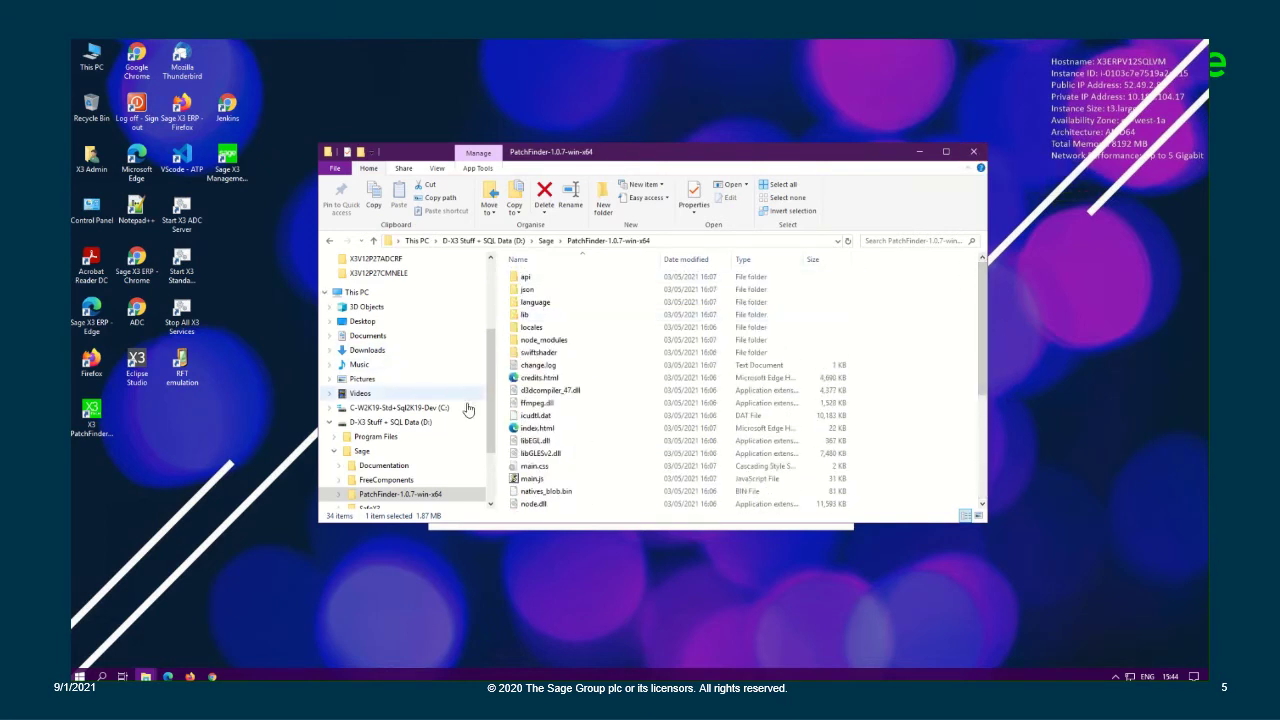
left_click(389, 353)
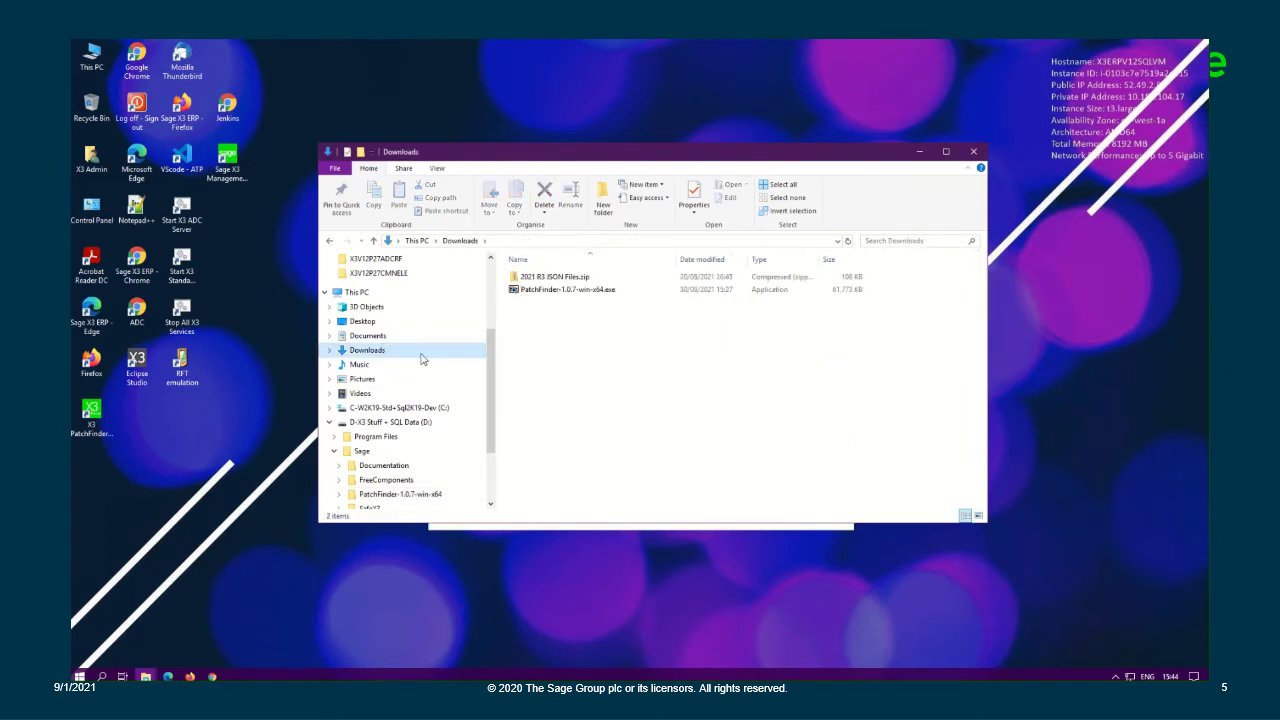
left_click(638, 281)
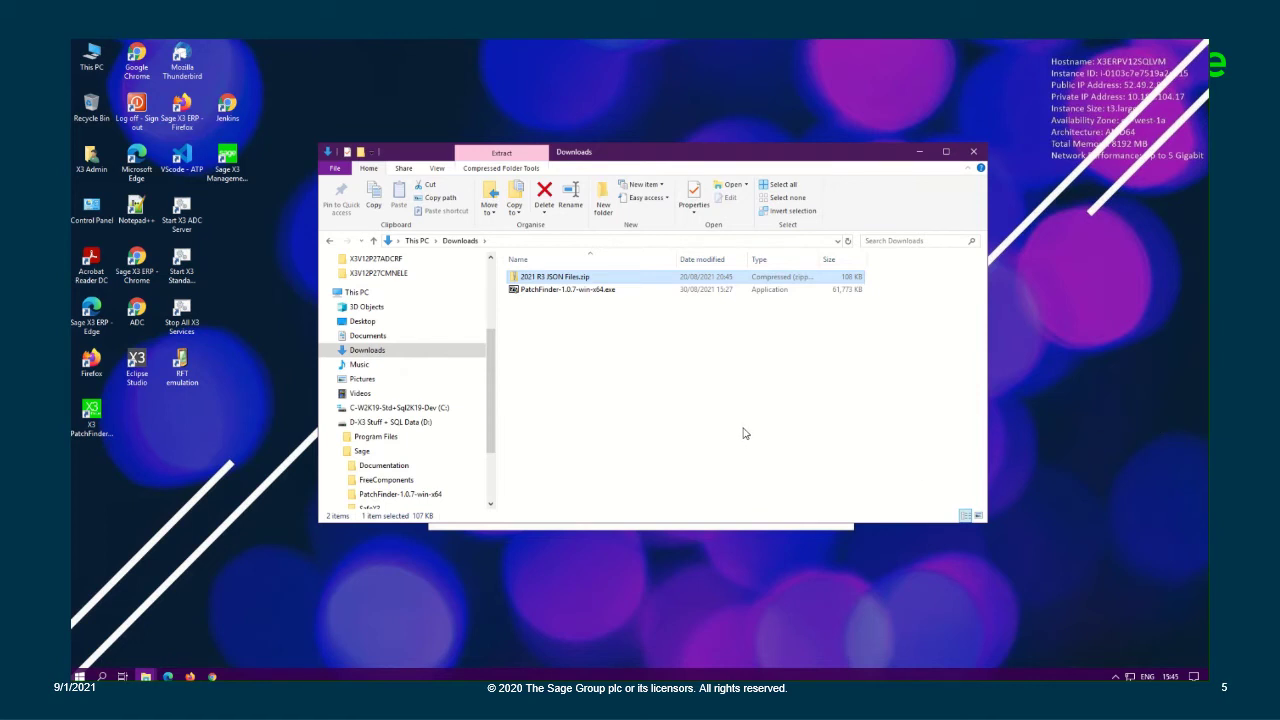
left_click(100, 418)
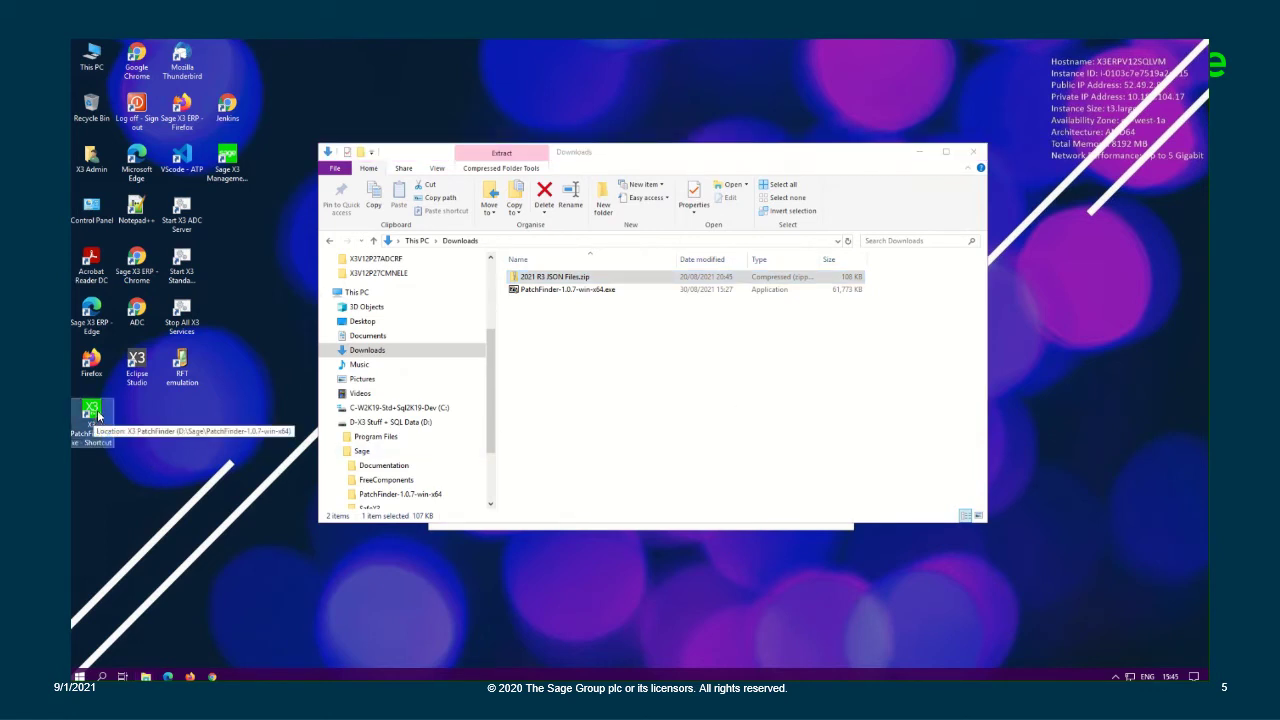
right_click(98, 413)
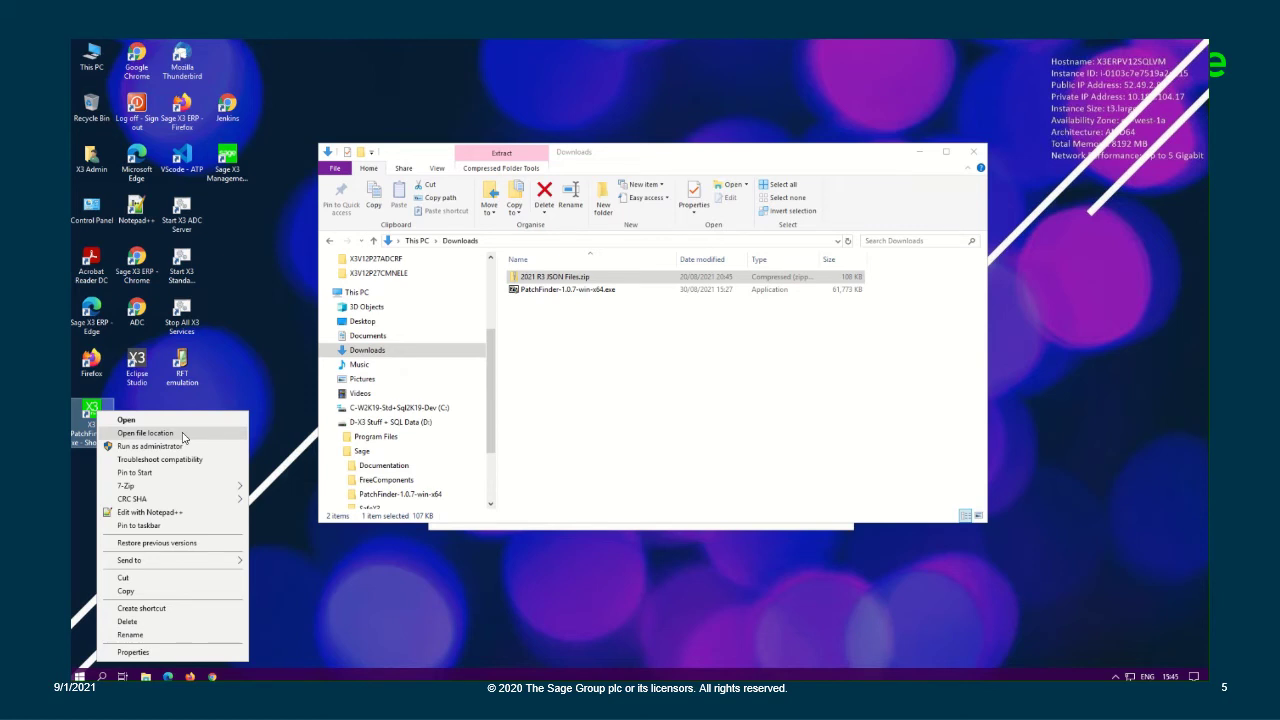
left_click(146, 433)
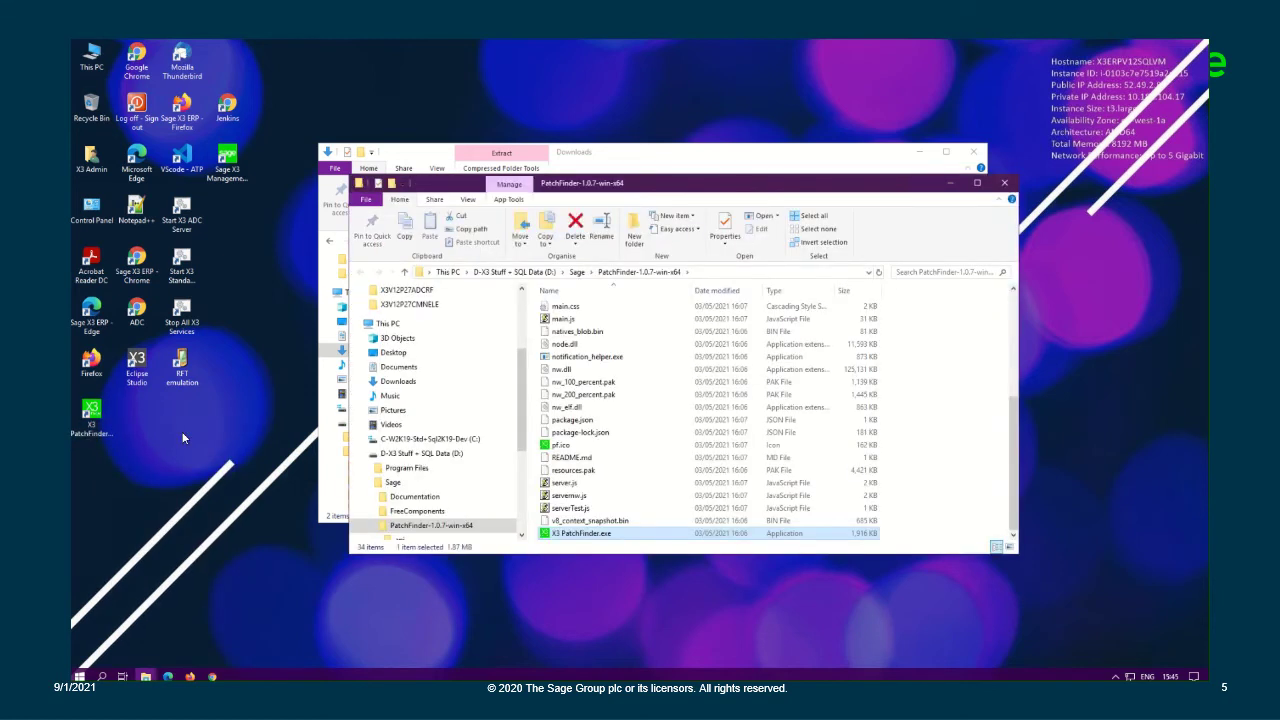
left_click_drag(1015, 424, 1015, 296)
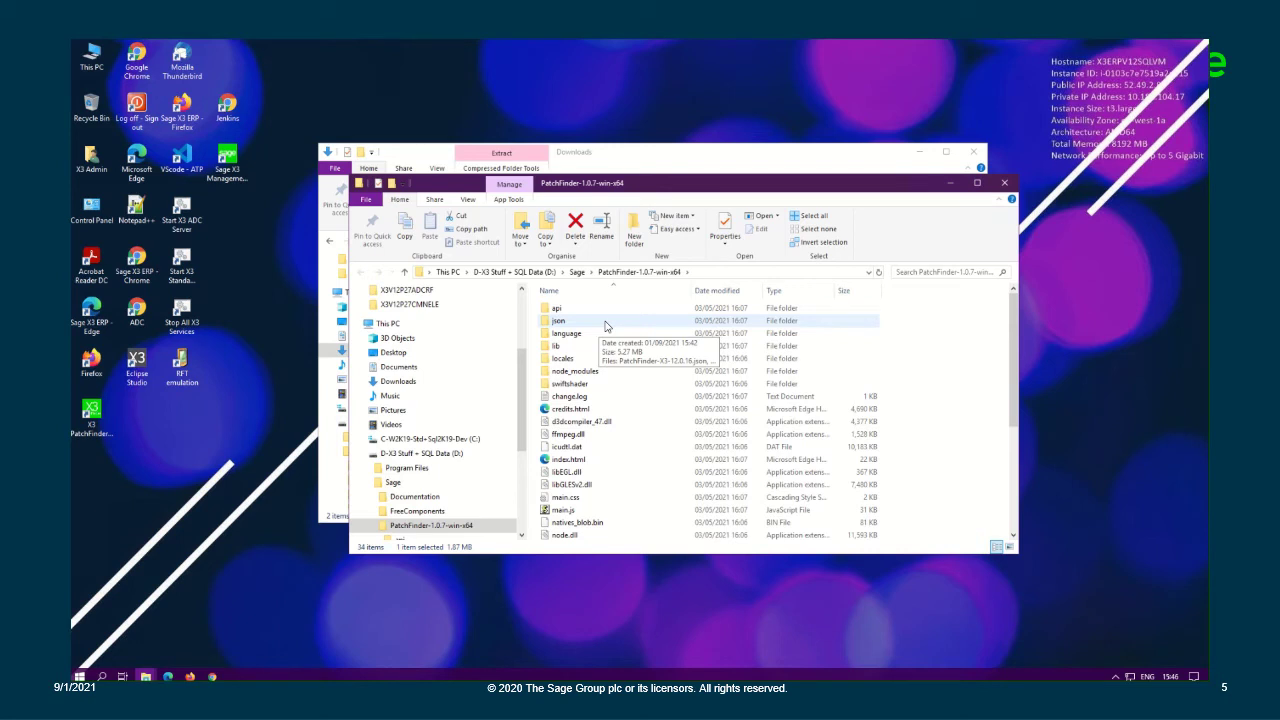
double_click(605, 322)
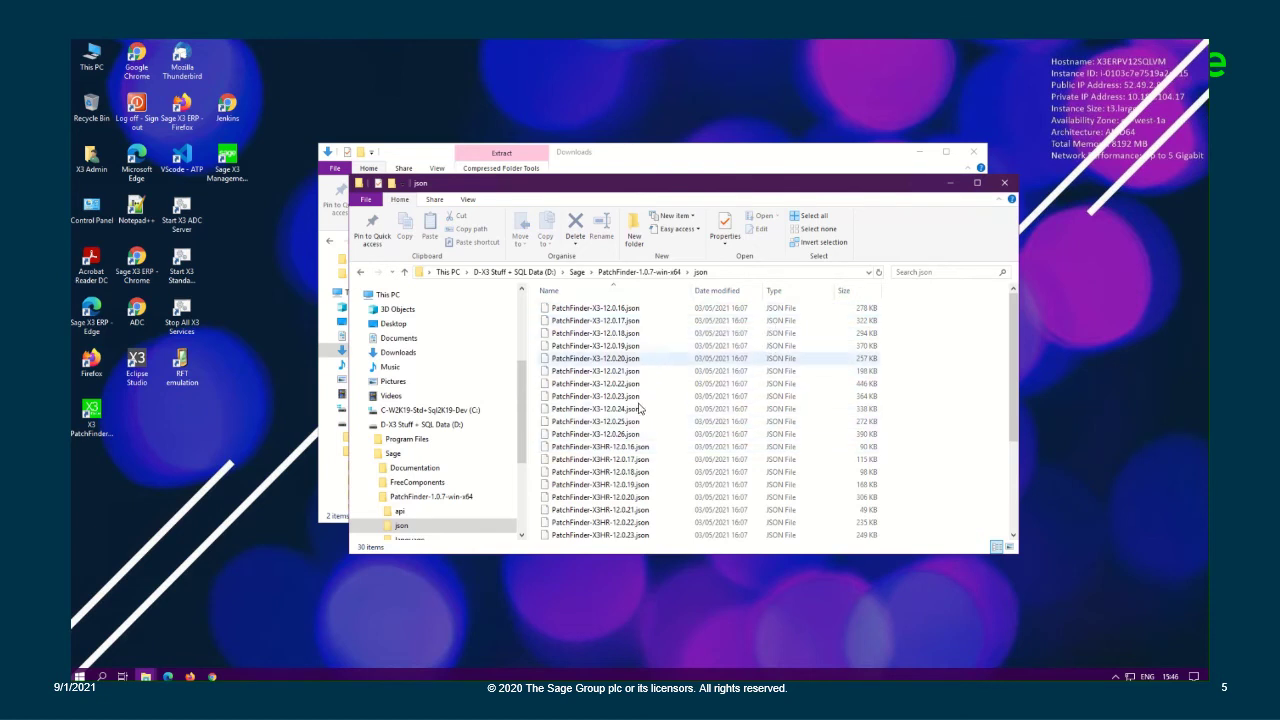
left_click(646, 435)
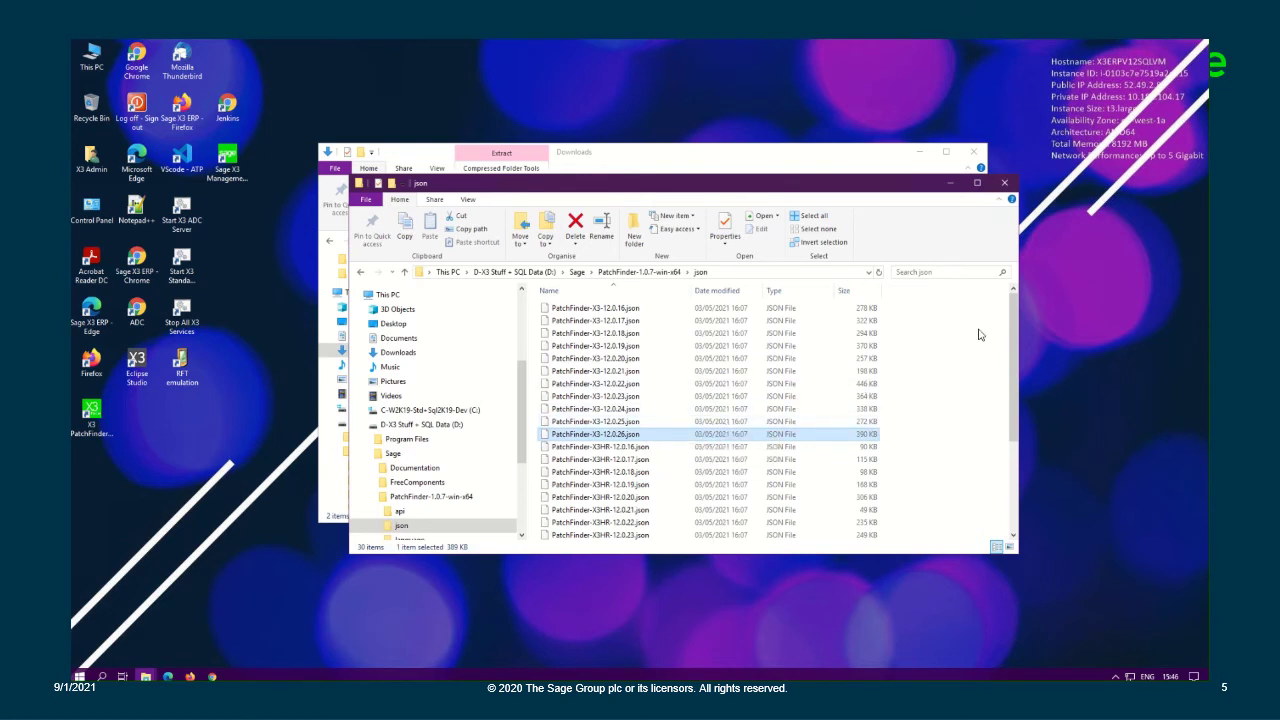
left_click_drag(1014, 322, 1022, 424)
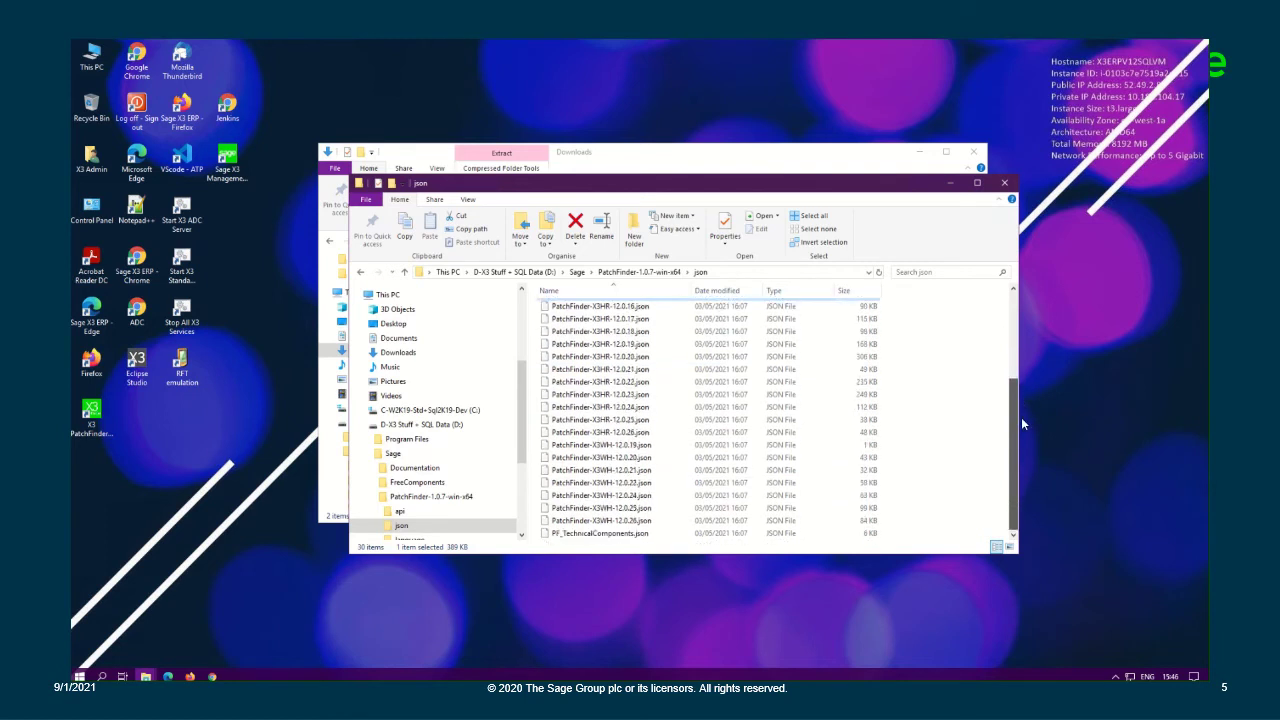
left_click(674, 534)
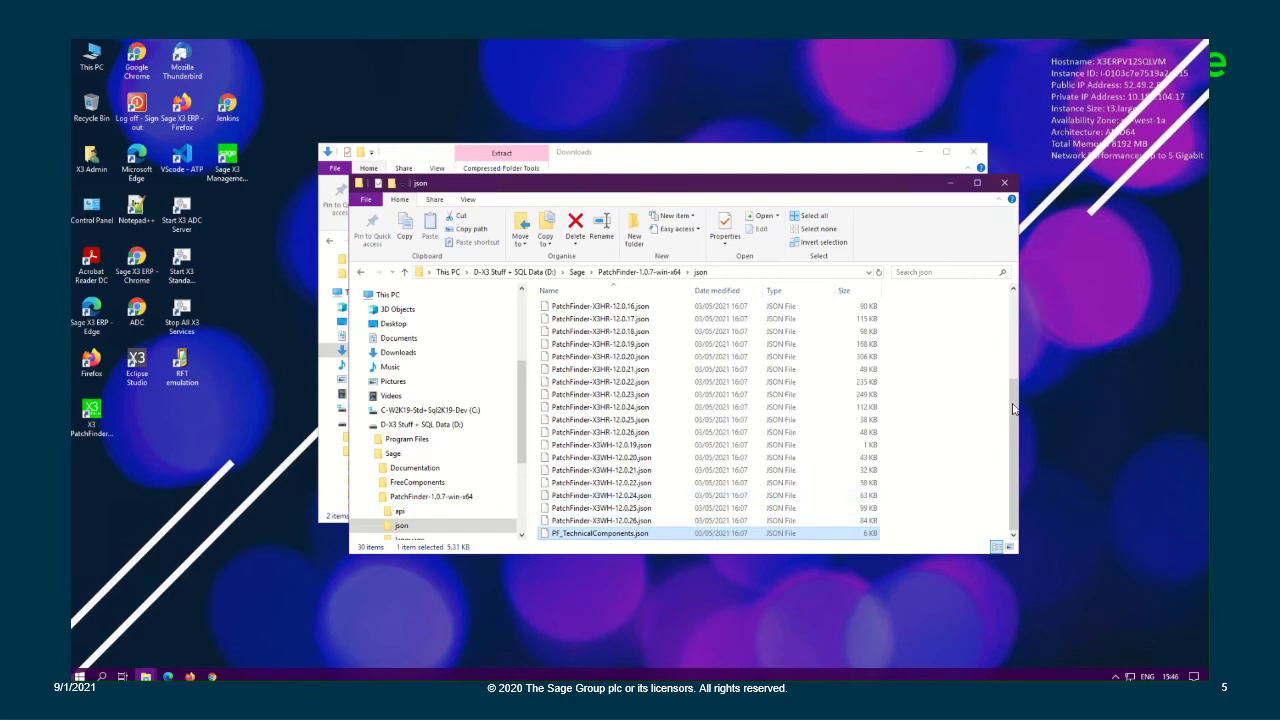
scroll(1005, 350, "up", 2)
scroll(1008, 400, "down", 2)
scroll(1012, 330, "up", 3)
scroll(1010, 310, "up", 1)
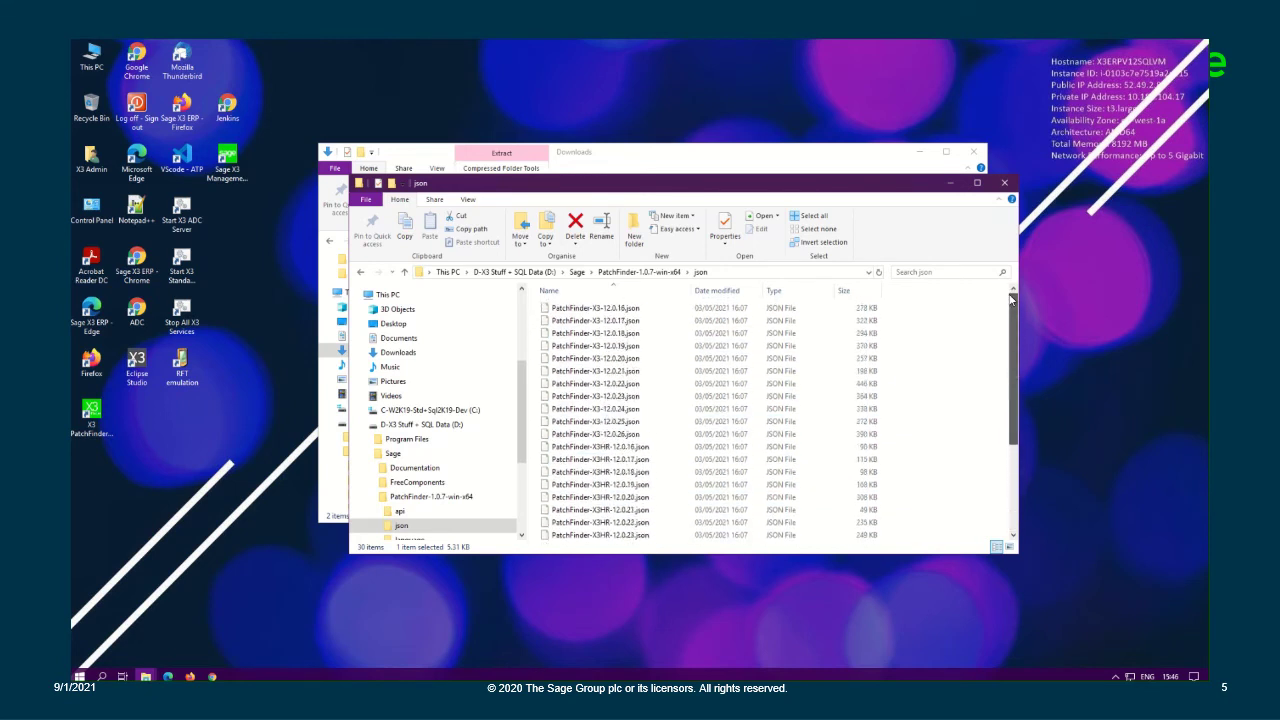
left_click(948, 184)
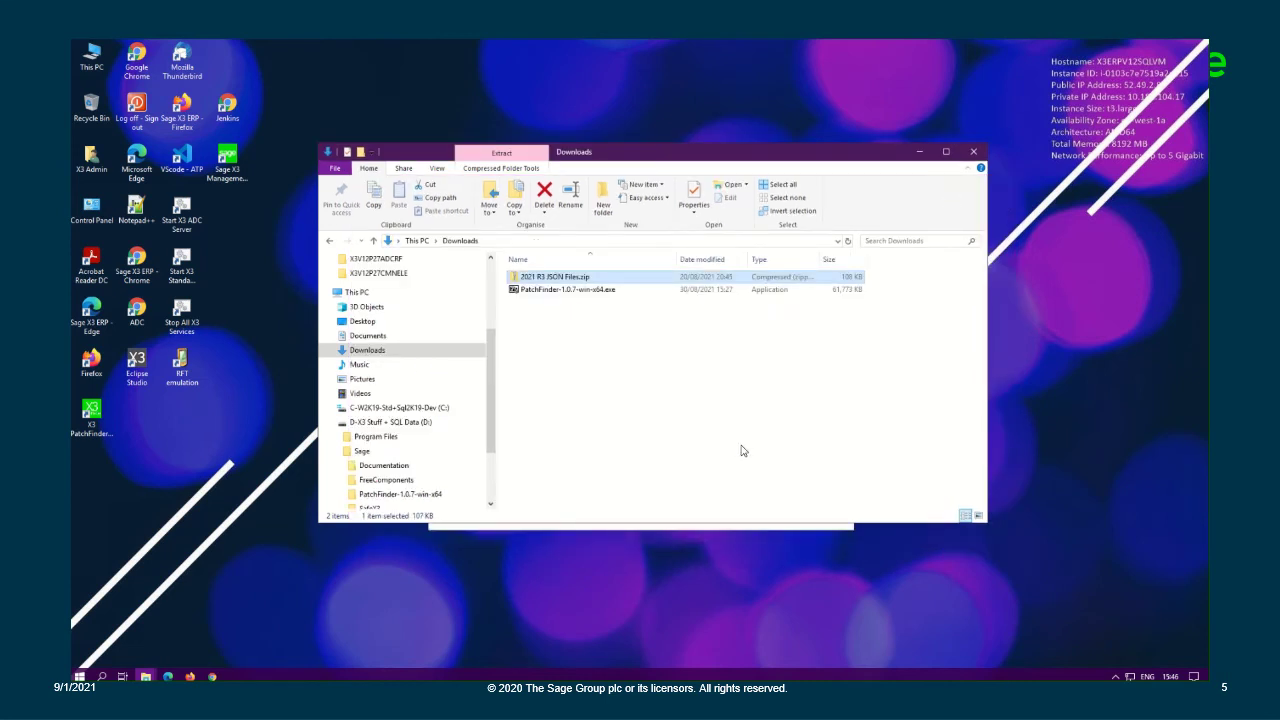
Step: Open 7-Zip's Extract files dialog for 2021 R3 JSON Files.zip and browse for a destination
right_click(607, 278)
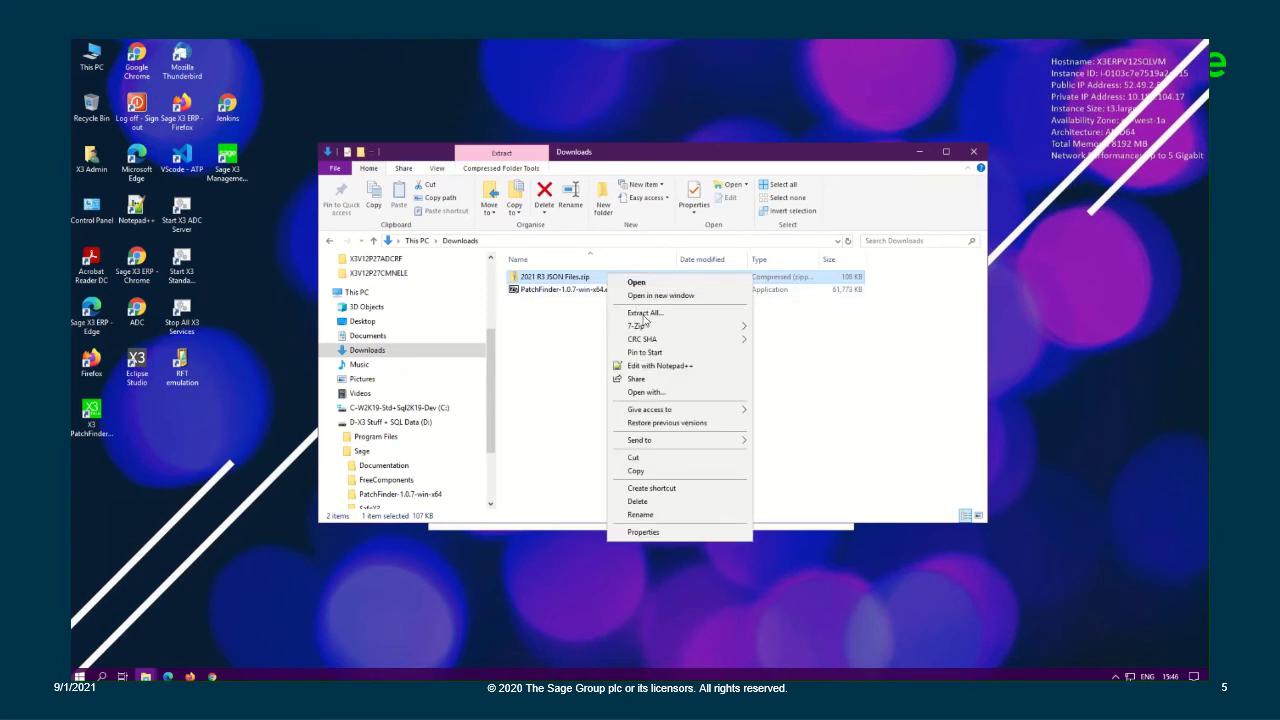
mouse_move(645, 328)
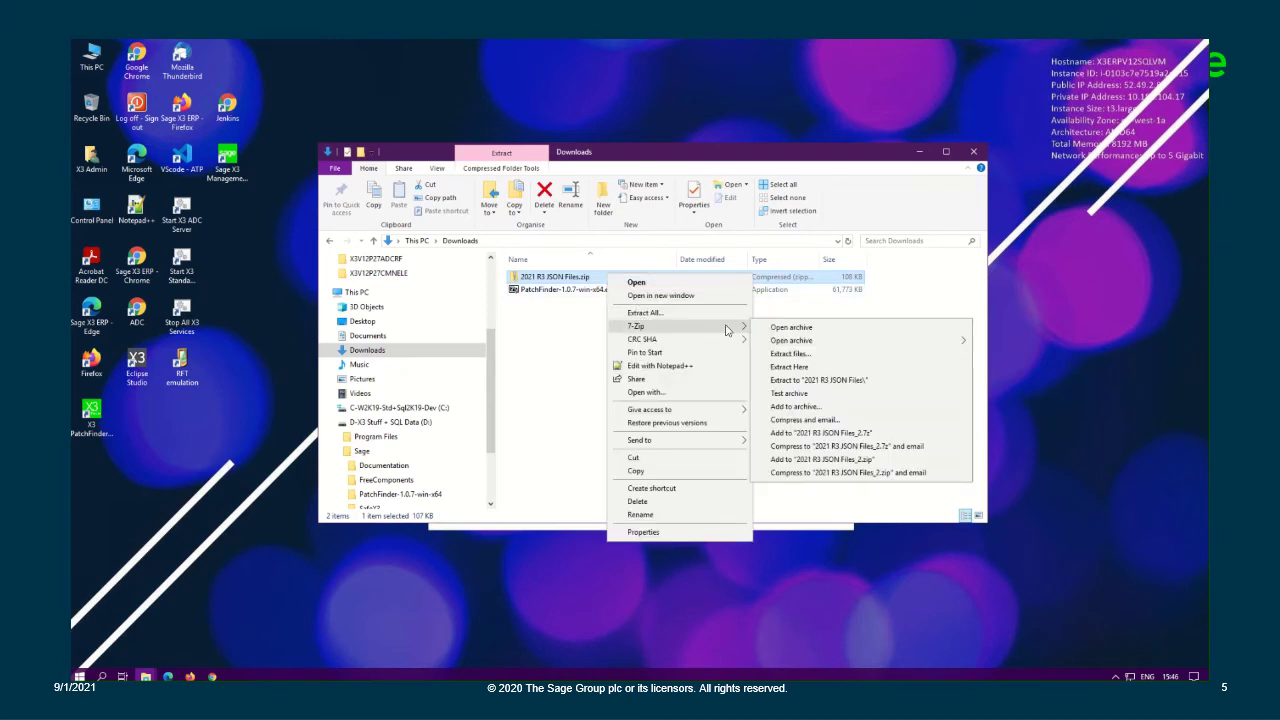
left_click(826, 358)
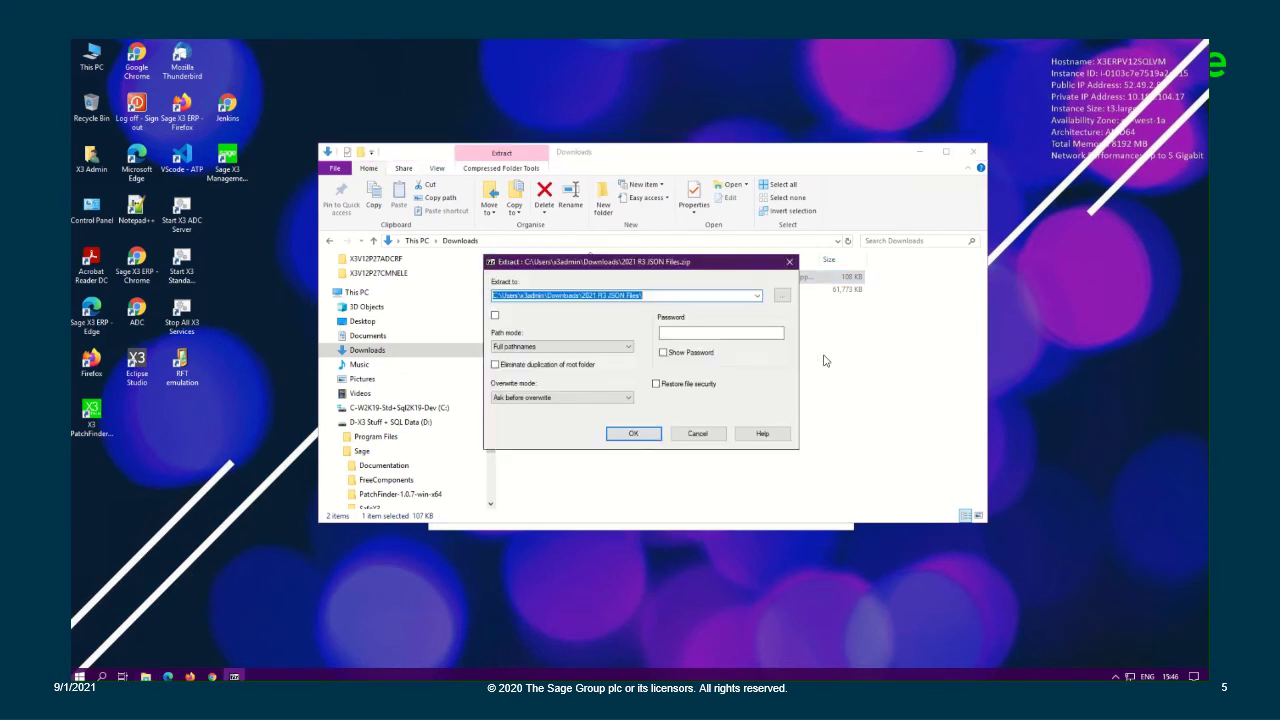
left_click(783, 298)
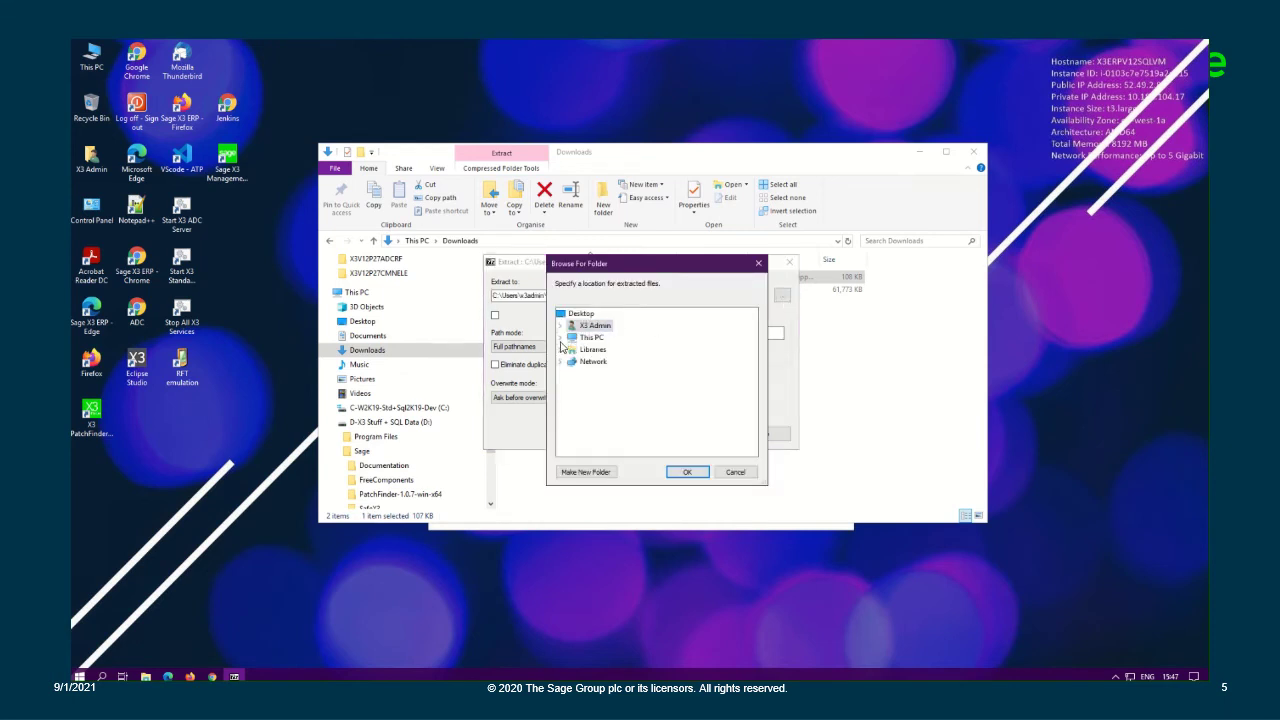
Step: Set D:\Sage\PatchFinder-1.0.7-win-x64\json as the extraction destination folder
left_click(561, 338)
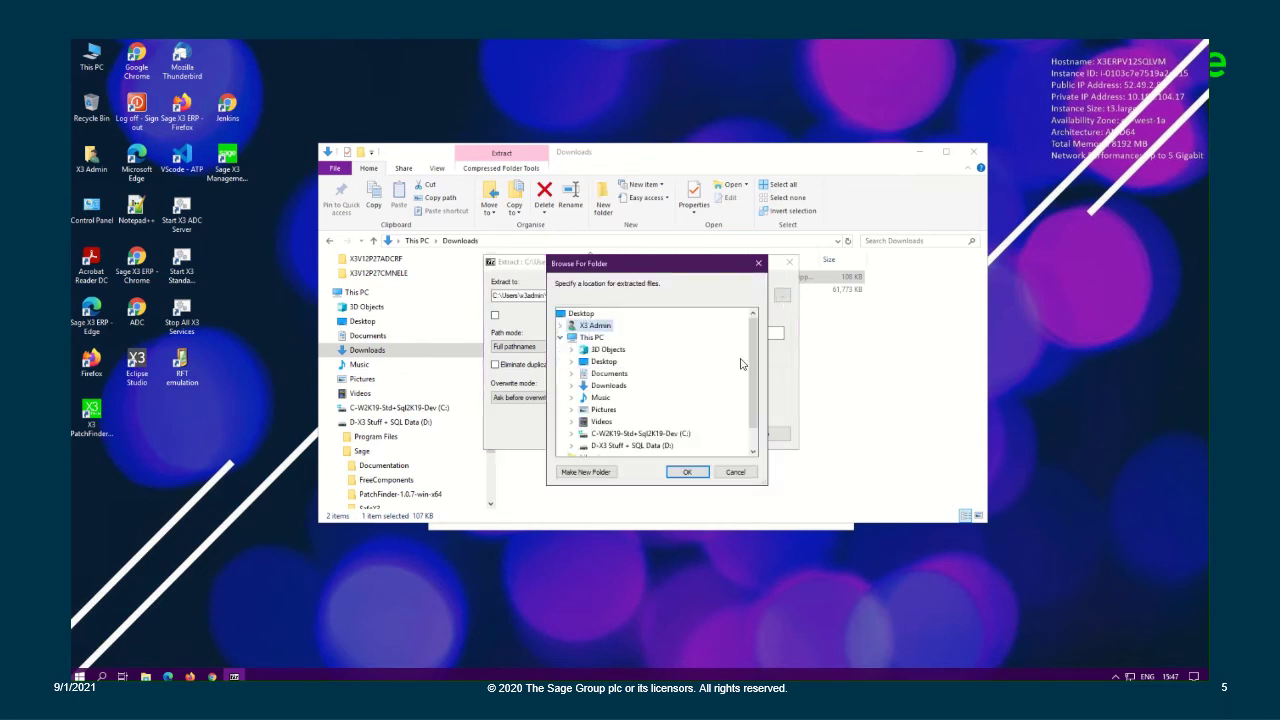
left_click_drag(753, 358, 753, 379)
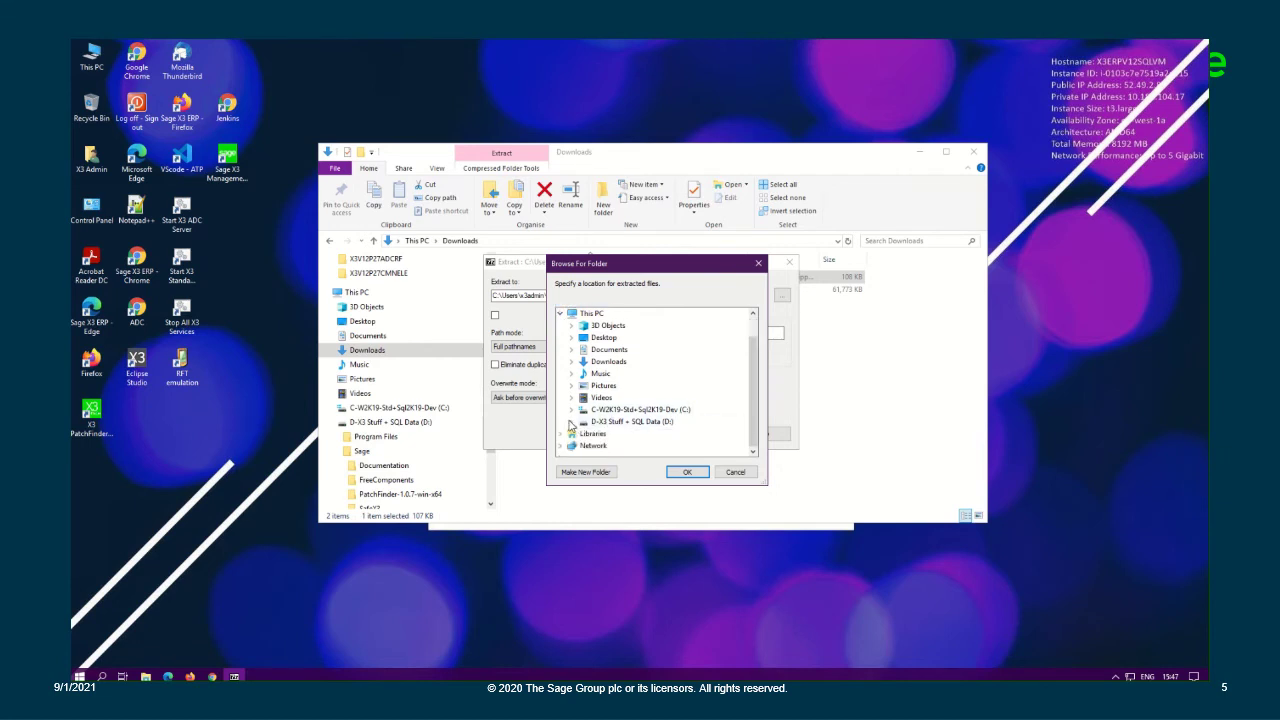
left_click(571, 421)
left_click_drag(755, 380, 755, 396)
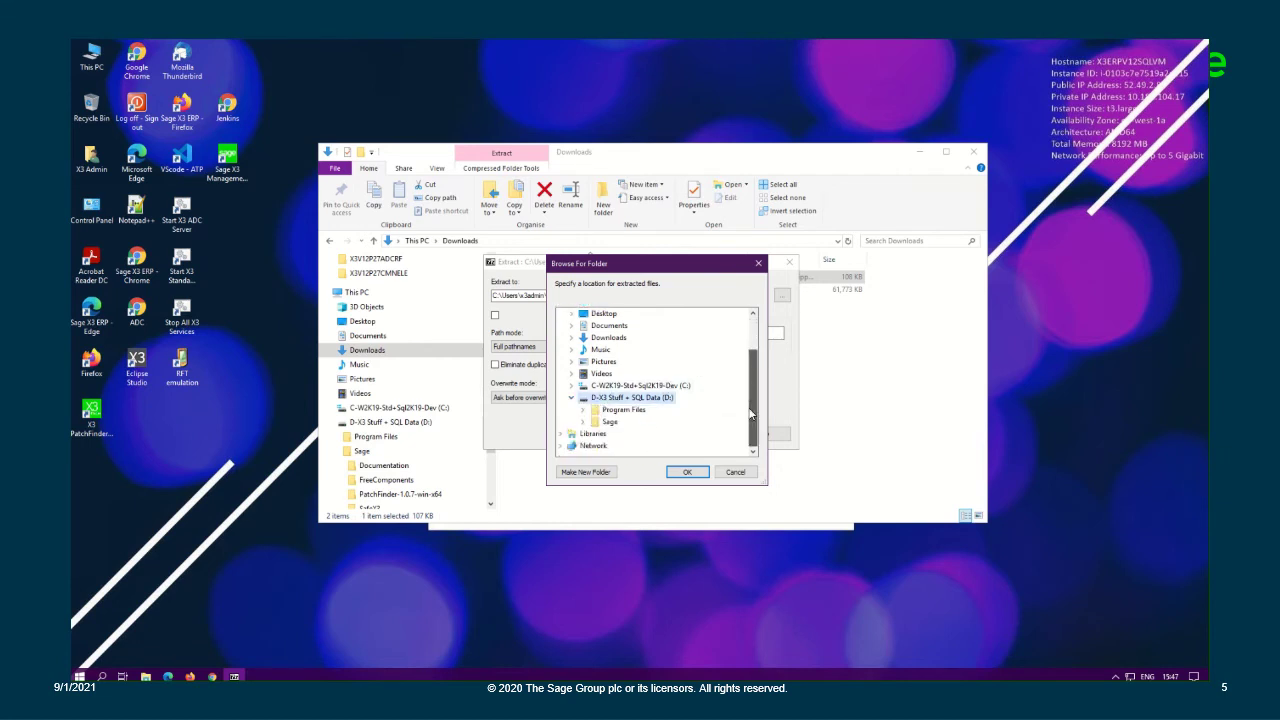
left_click(582, 423)
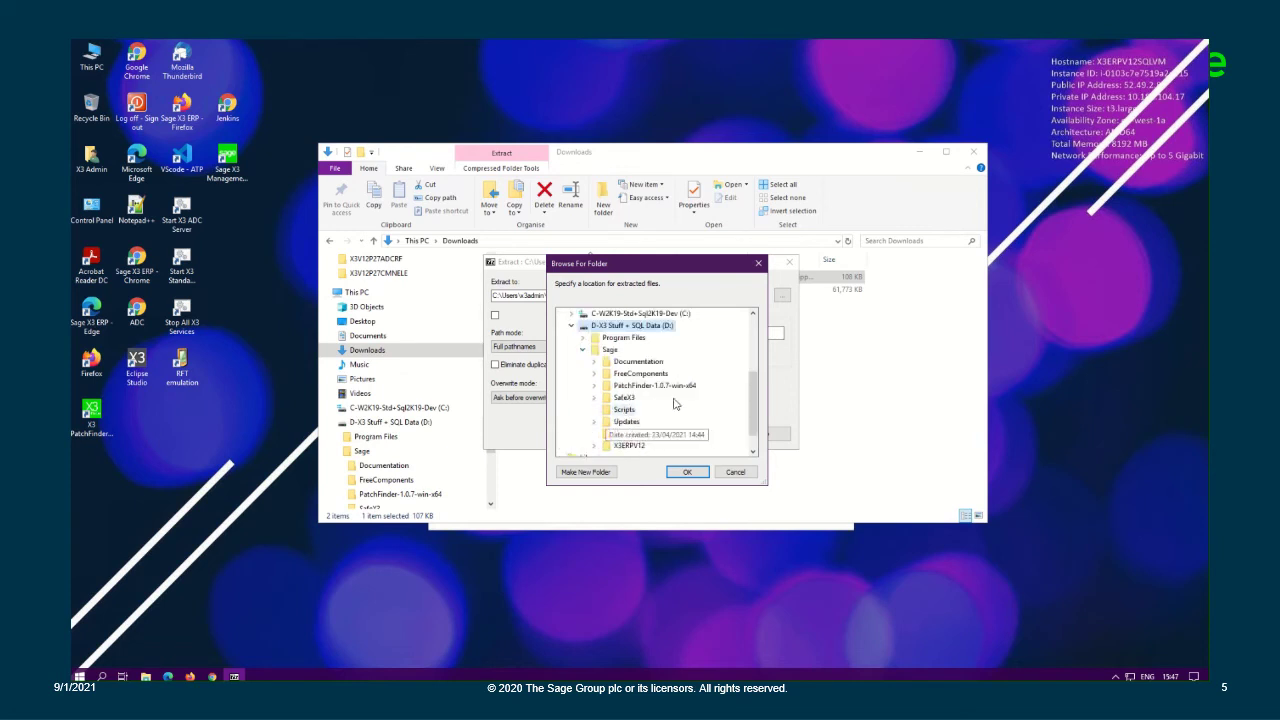
left_click(594, 396)
scroll(595, 392, "down", 1)
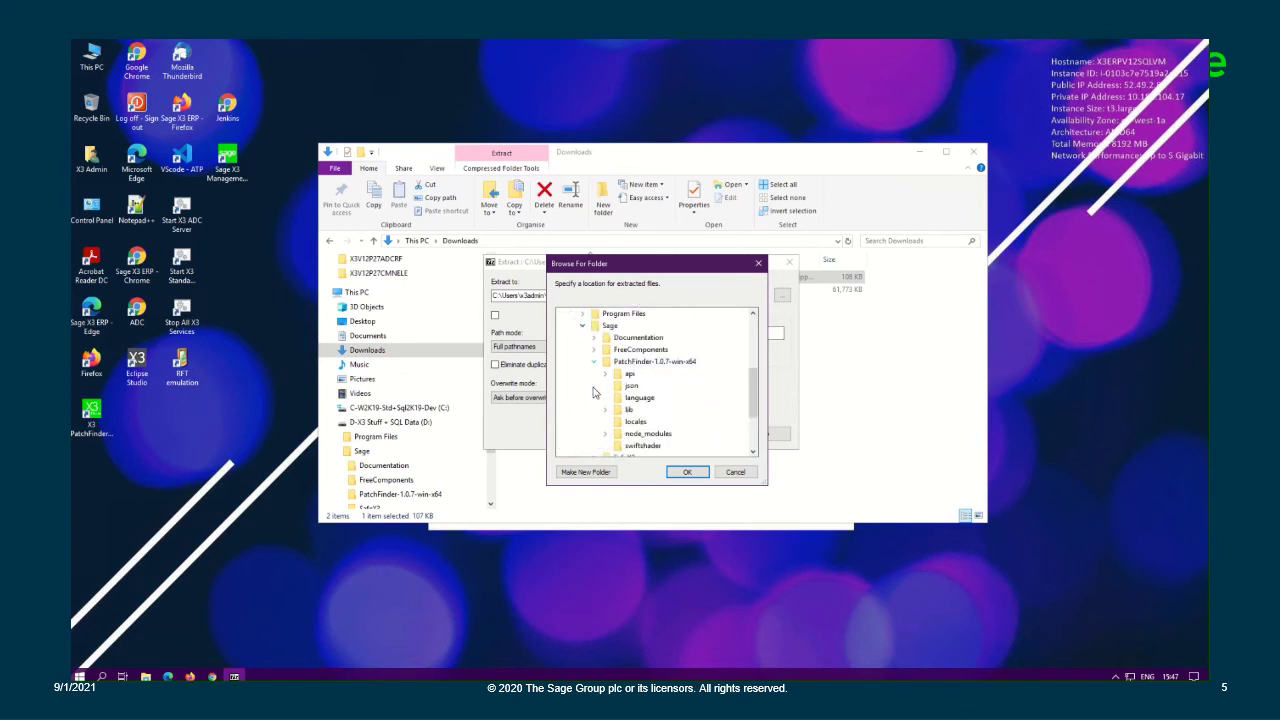
left_click(627, 387)
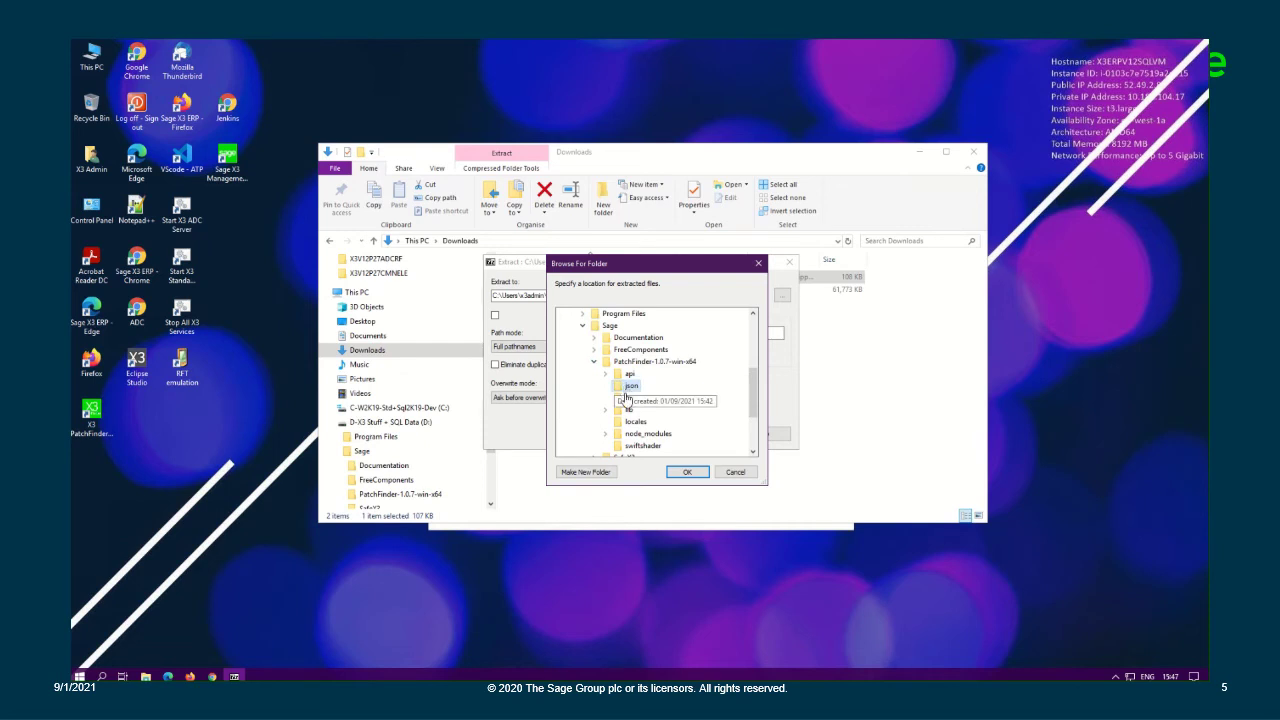
left_click(687, 472)
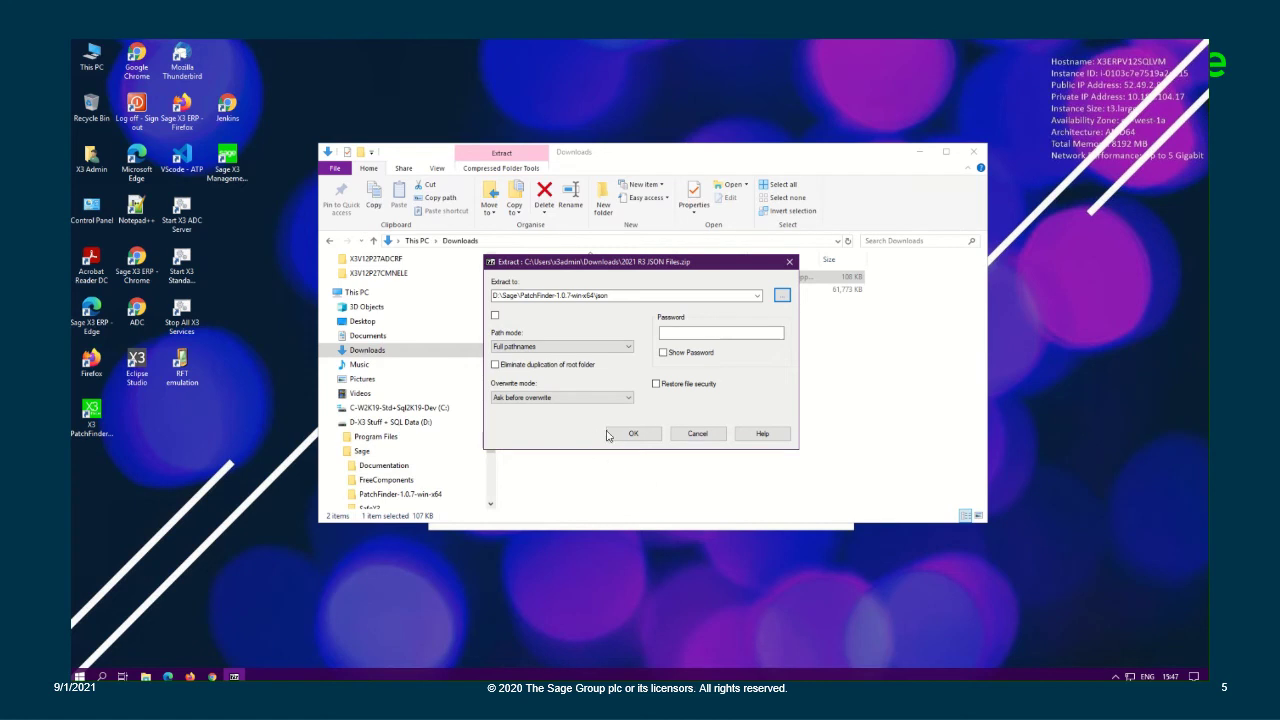
Step: Extract the zip into the json folder, replacing the old PF_TechnicalComponents.json
left_click(647, 437)
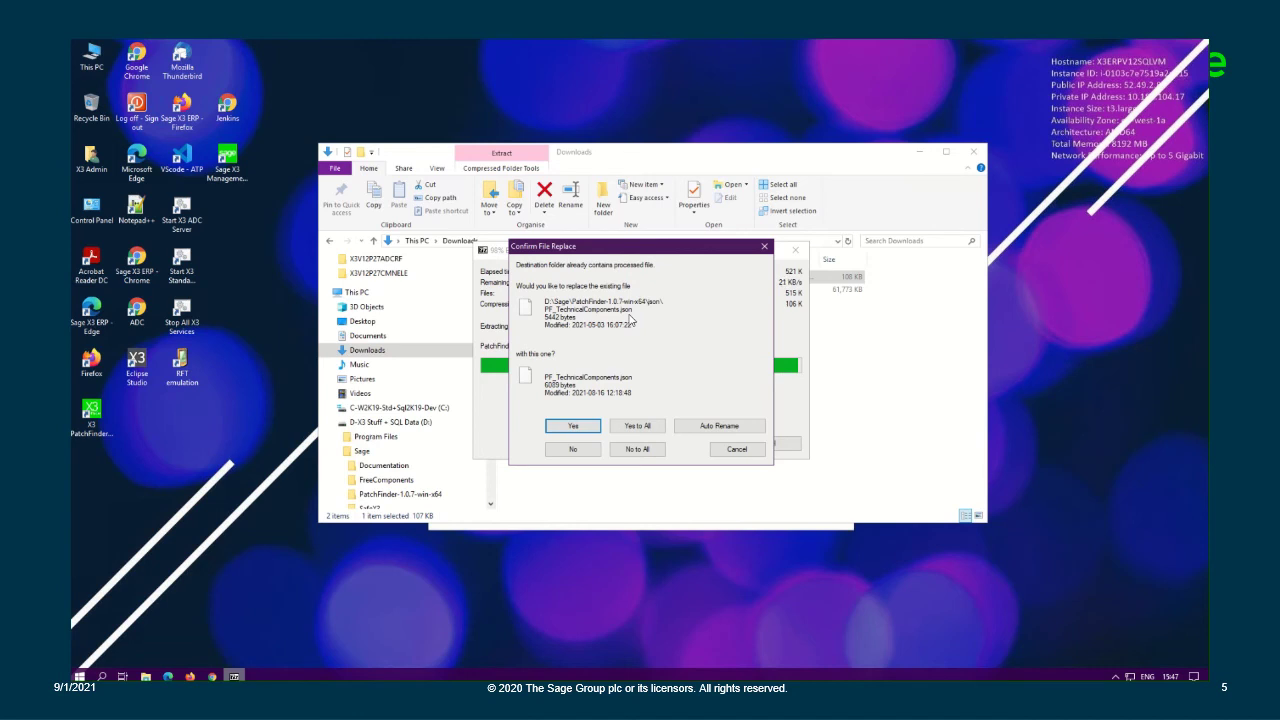
left_click(571, 426)
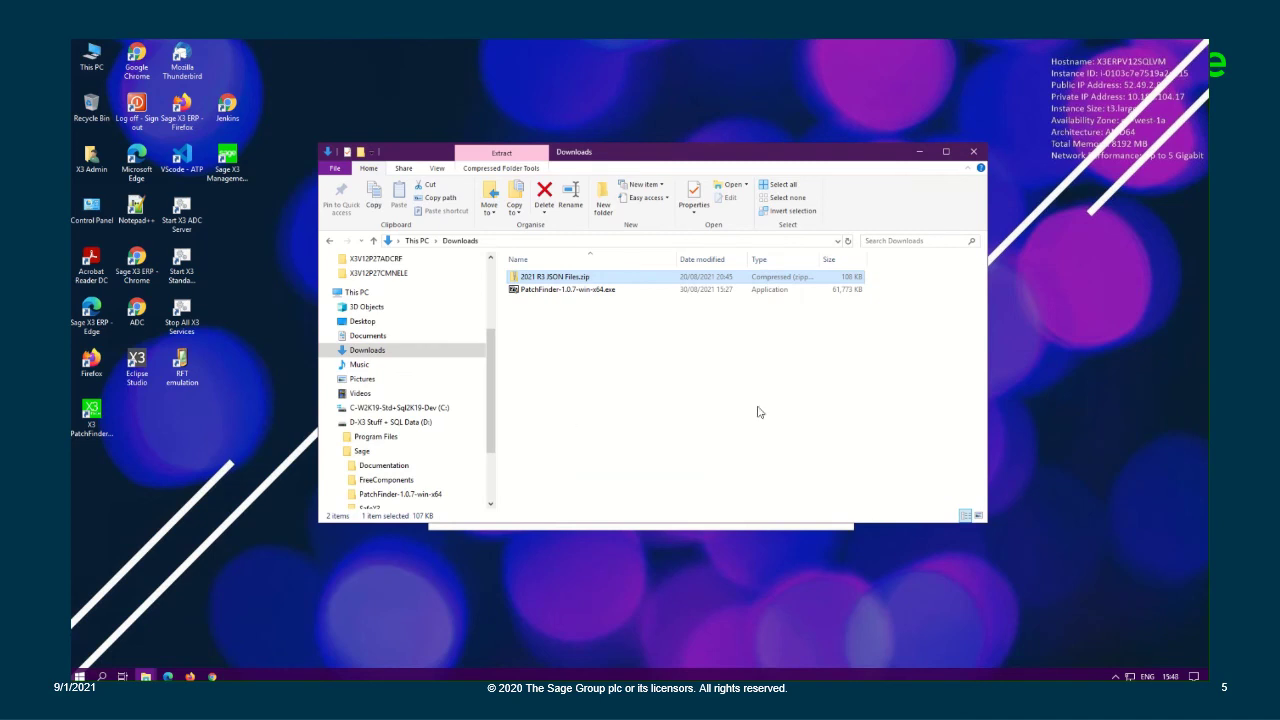
Step: Relaunch X3 PatchFinder, confirm 2021 R3 (12.0.27) under Technical components, then minimize it
left_click(919, 151)
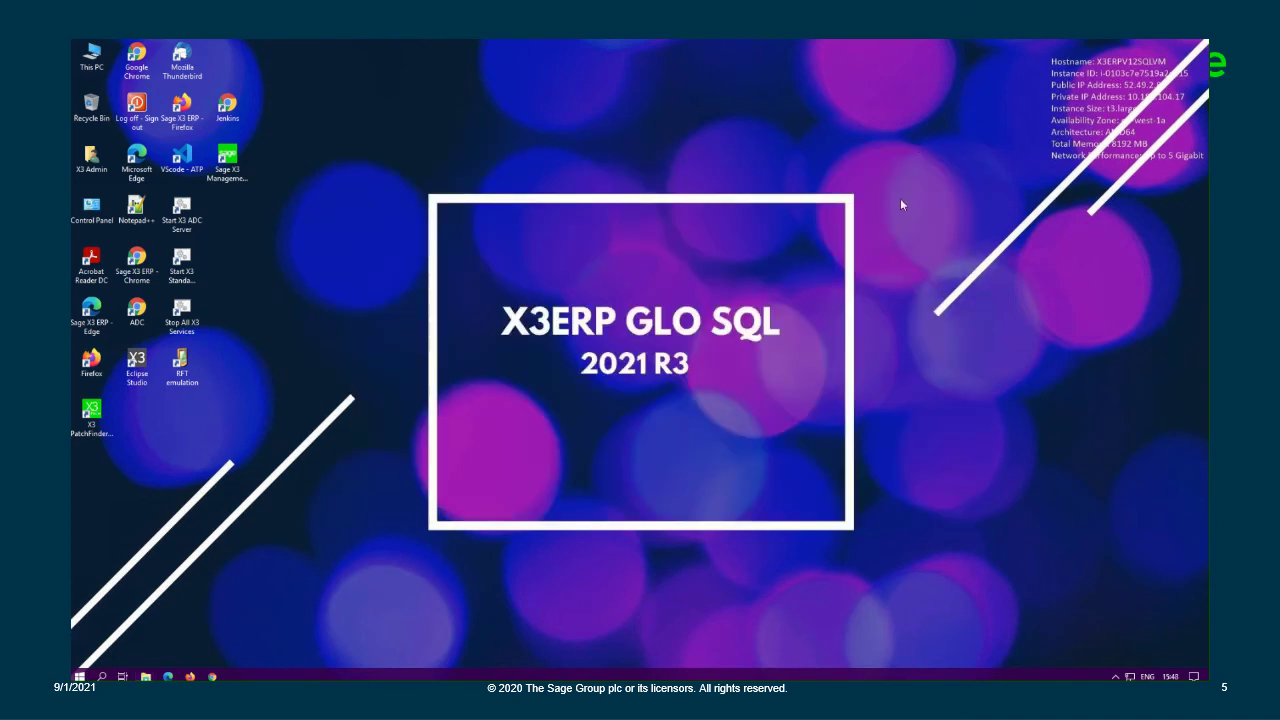
double_click(92, 412)
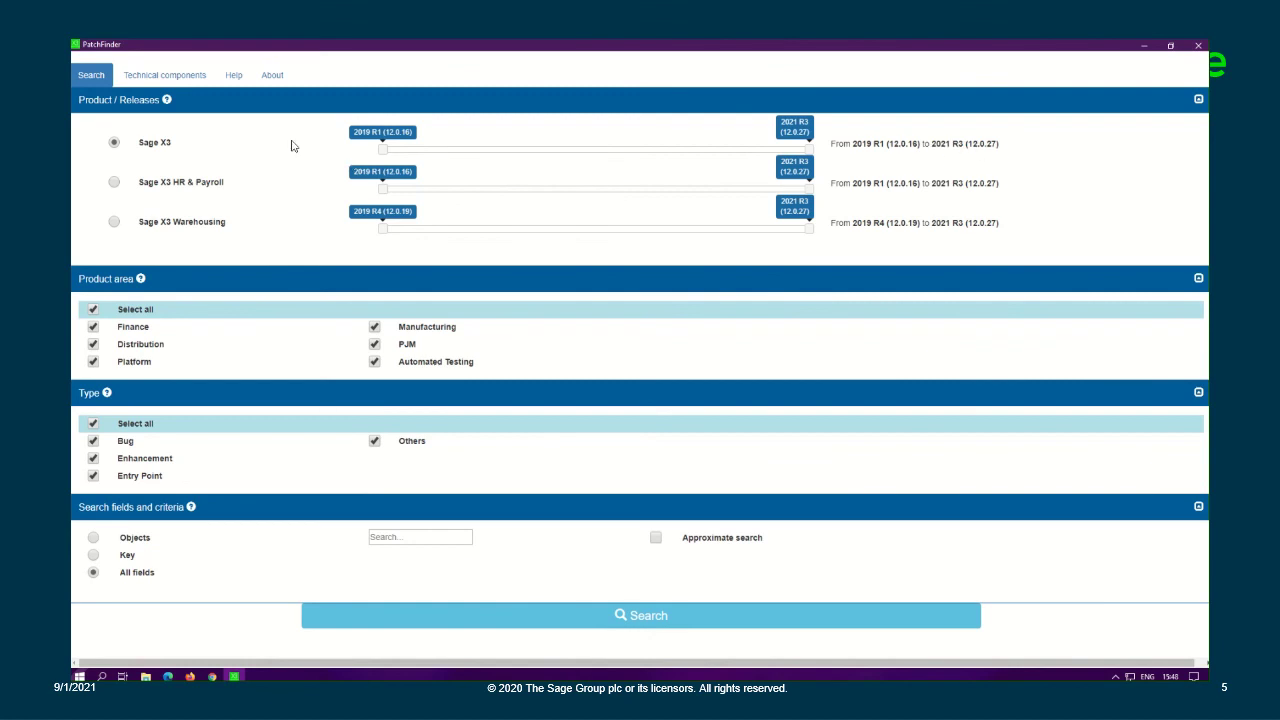
left_click(185, 83)
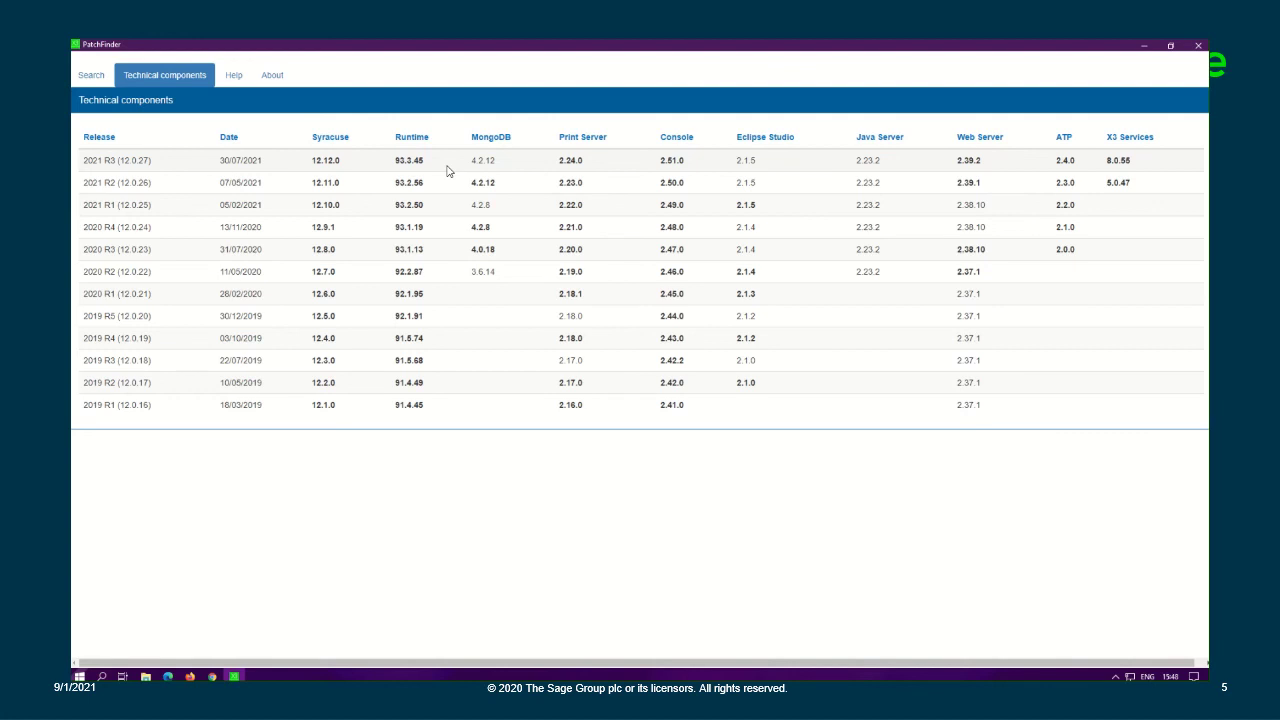
left_click(1144, 47)
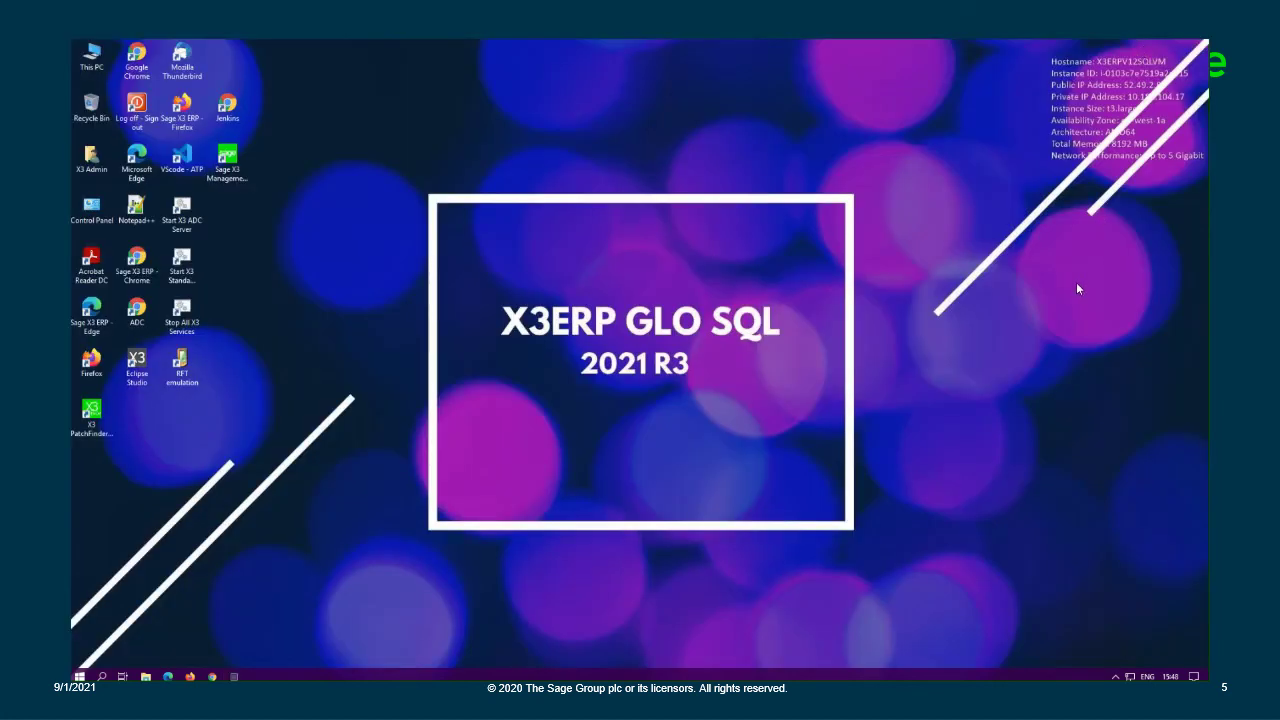